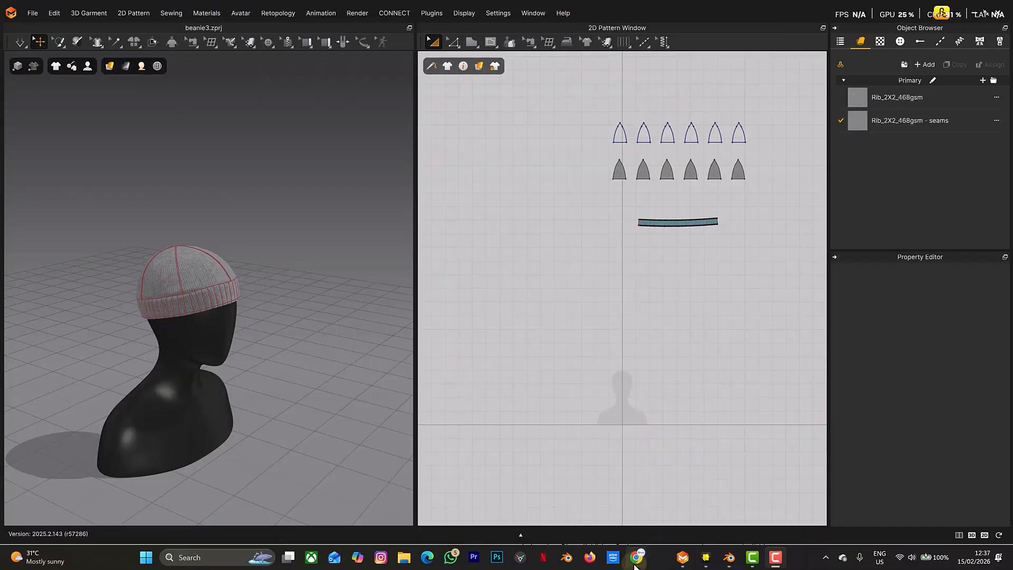
- View the Lens Studio home page in Chrome, return to Marvelous Designer and inspect the beanie on the avatar's head
left_click(635, 562)
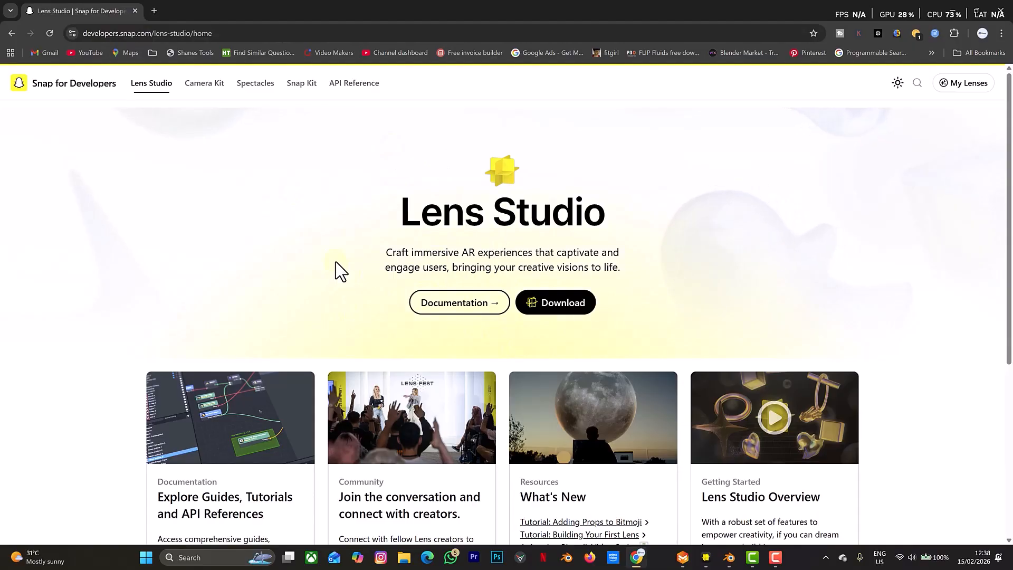
left_click(683, 557)
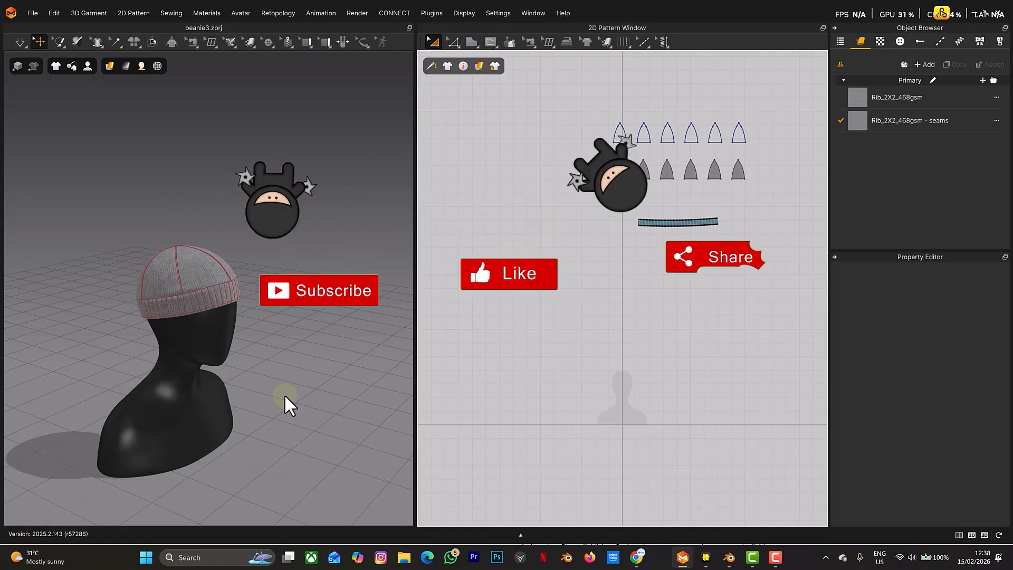
scroll(243, 316, "up", 5)
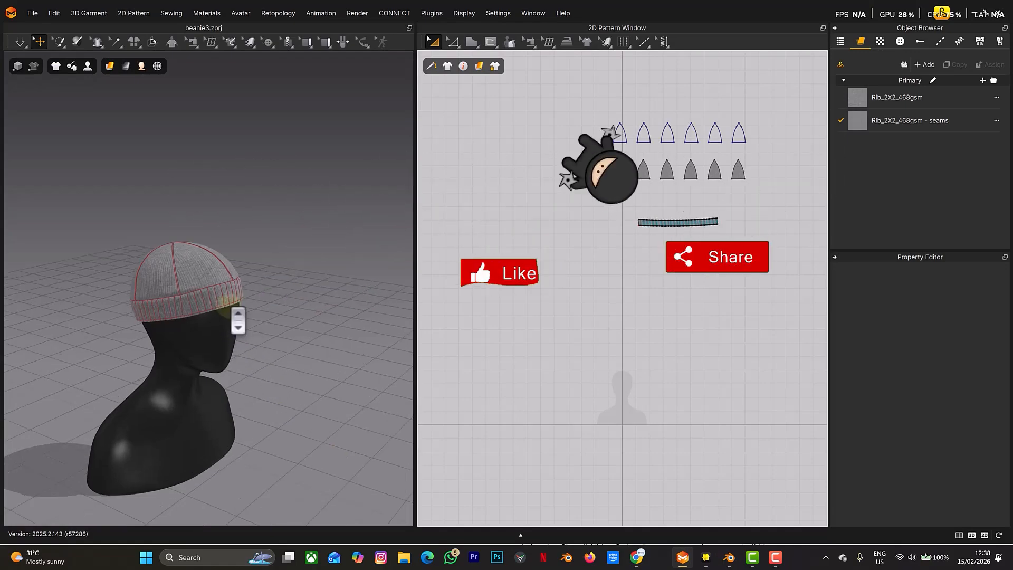
right_click_drag(251, 283, 219, 284)
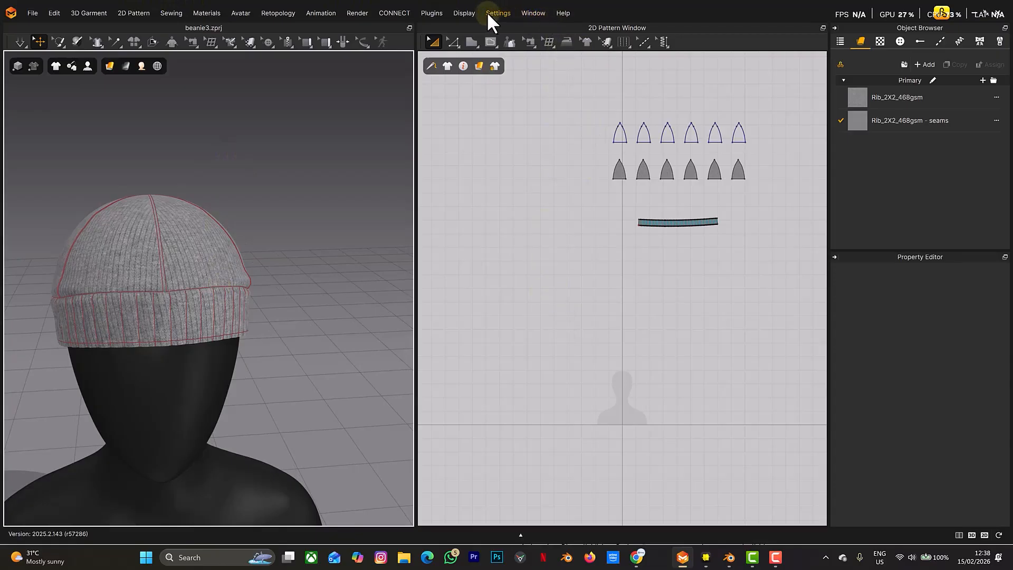
- Open the UV Editor to examine the beanie's UV layout, and return to the 2D Pattern Window
left_click(532, 13)
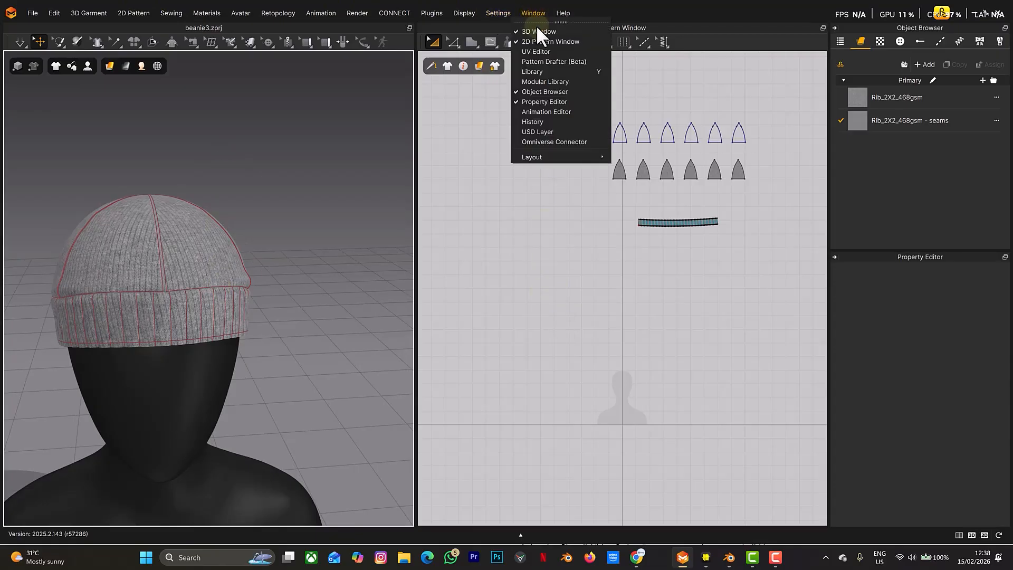
left_click(532, 51)
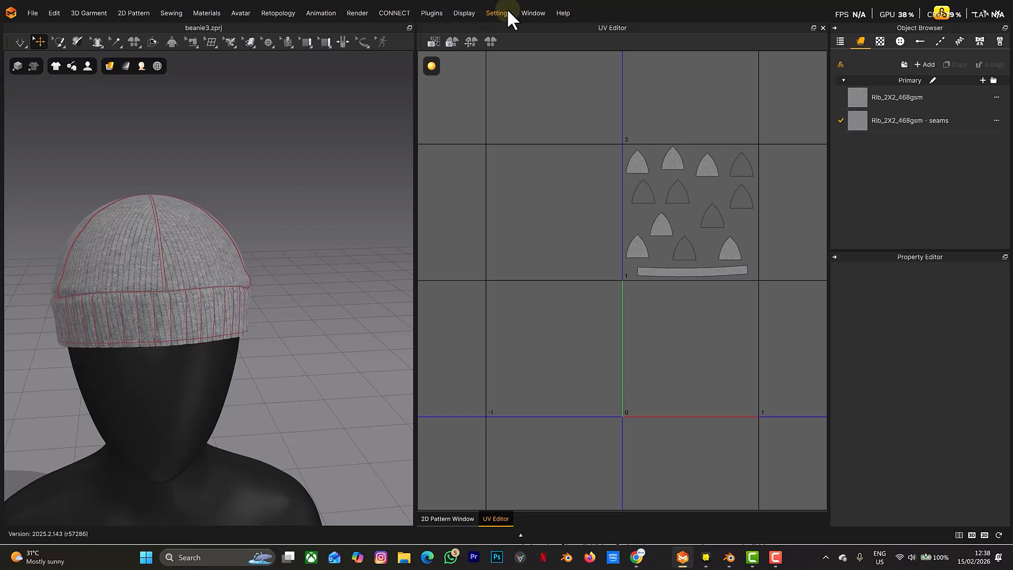
left_click(447, 518)
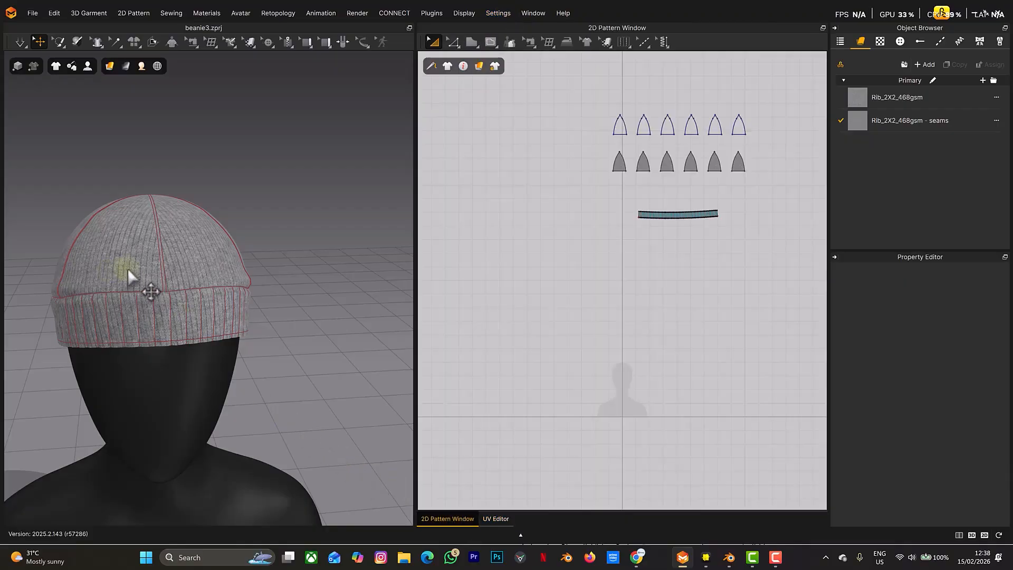
- Set the particle distance of all the beanie's patterns to 10 mm and run the simulation briefly to settle the garment
key("ctrl+a")
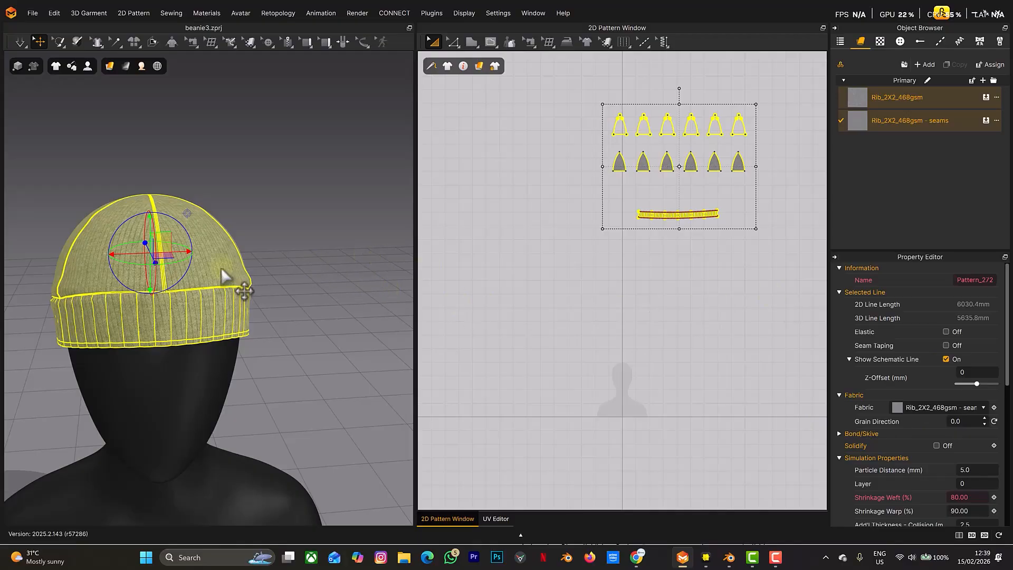
right_click_drag(246, 245, 235, 250)
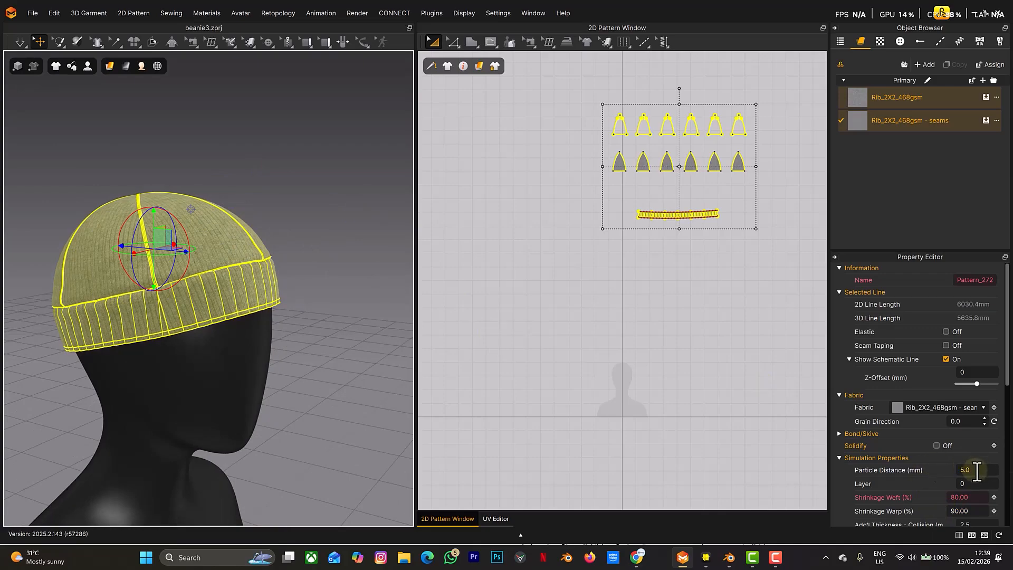
left_click(977, 469)
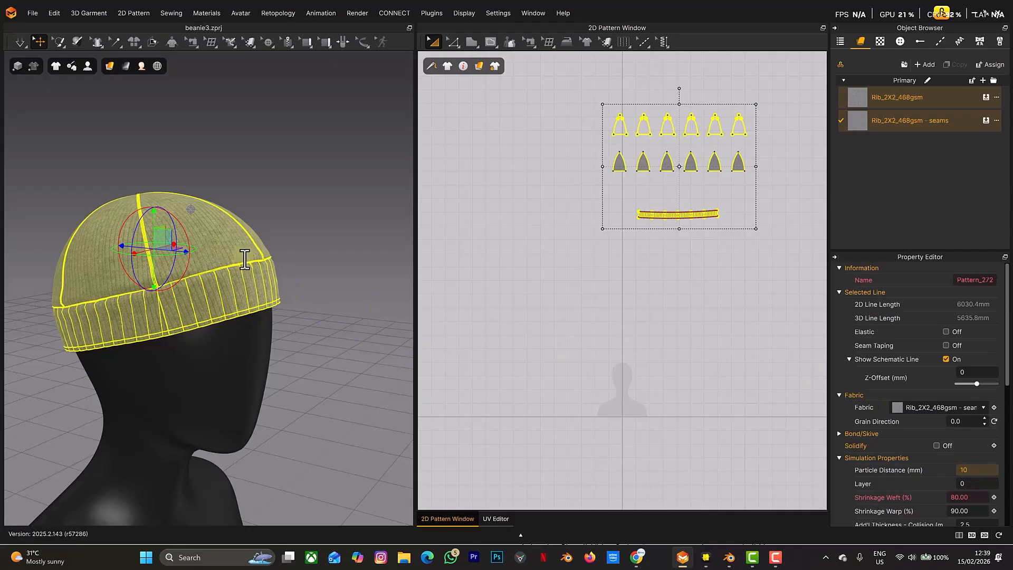
key("space")
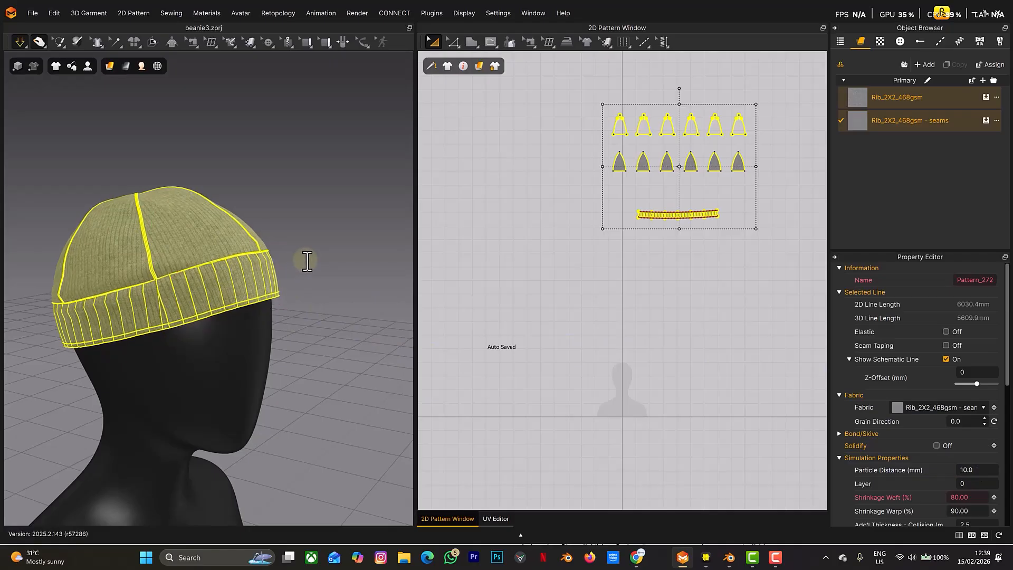
mouse_move(304, 258)
right_mouse_down()
mouse_move(256, 256)
mouse_move(292, 242)
mouse_move(293, 255)
right_mouse_up()
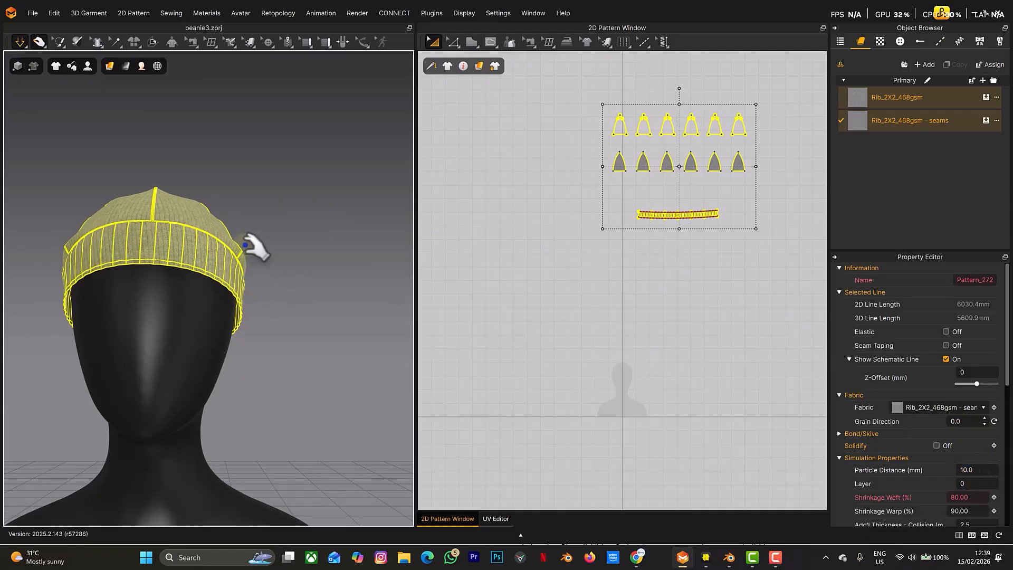
right_click_drag(262, 244, 323, 264)
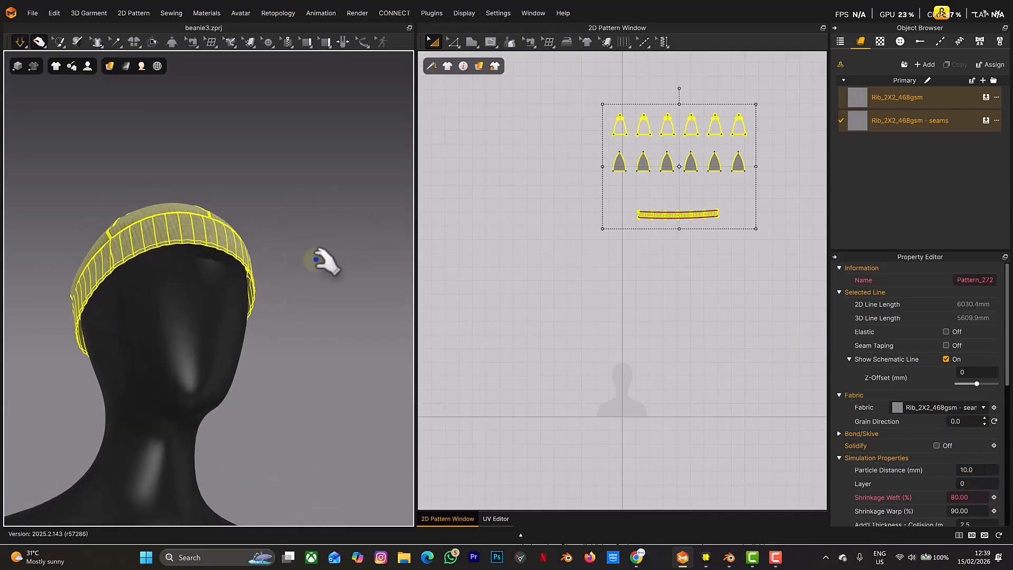
key("space")
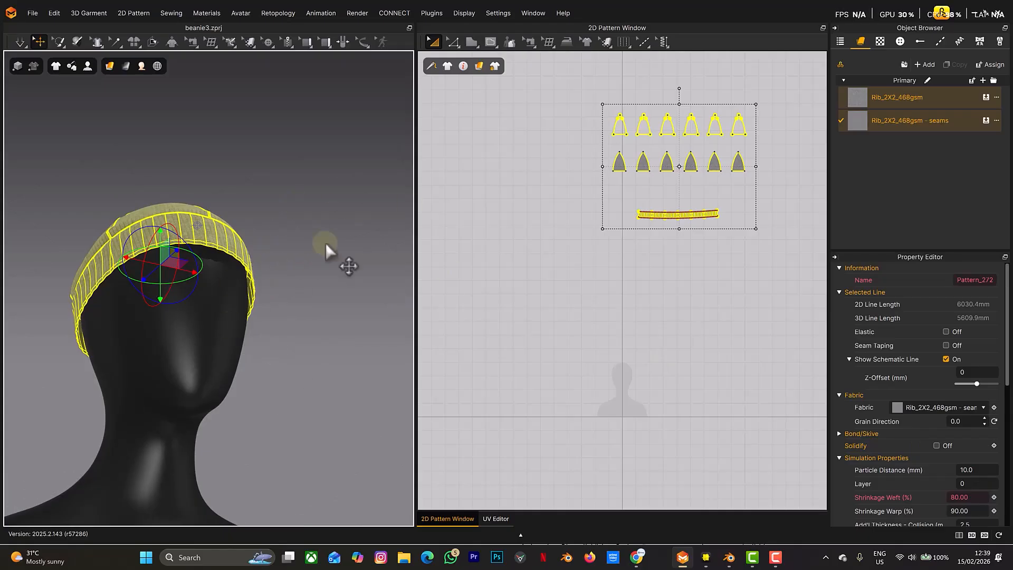
- Change the garment rendering style to Thick Textured Surface and deselect the patterns
right_click_drag(264, 272, 303, 286)
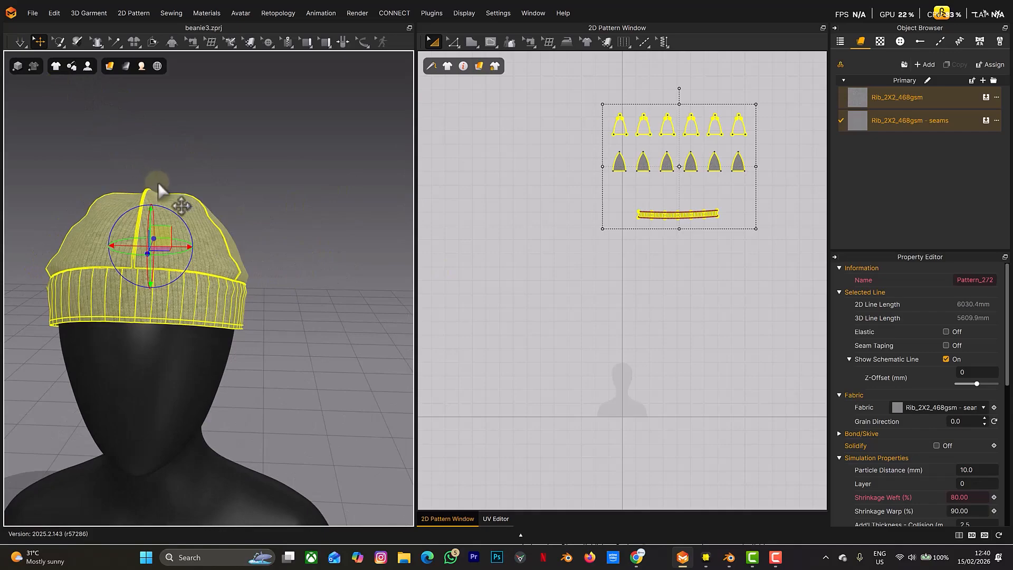
right_click_drag(255, 204, 158, 211)
mouse_move(112, 69)
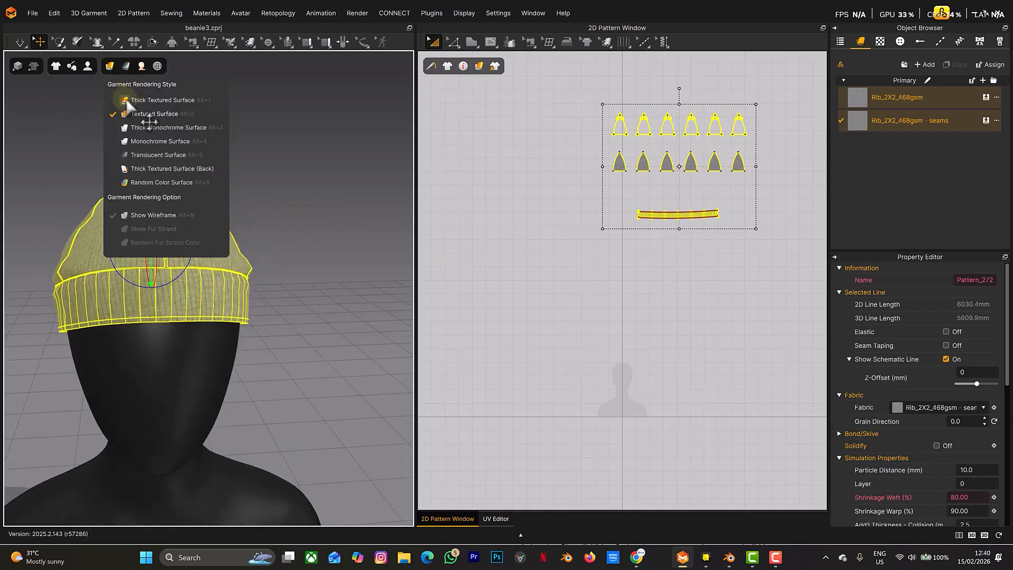
left_click(126, 101)
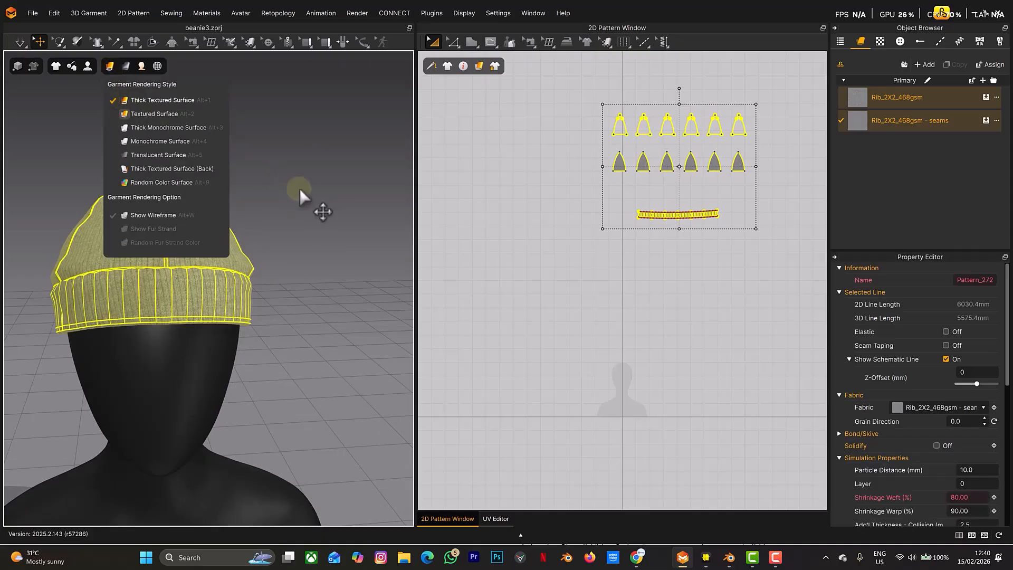
left_click(289, 206)
mouse_move(289, 206)
right_mouse_down()
mouse_move(299, 178)
mouse_move(312, 180)
mouse_move(269, 181)
mouse_move(289, 177)
mouse_move(278, 192)
right_mouse_up()
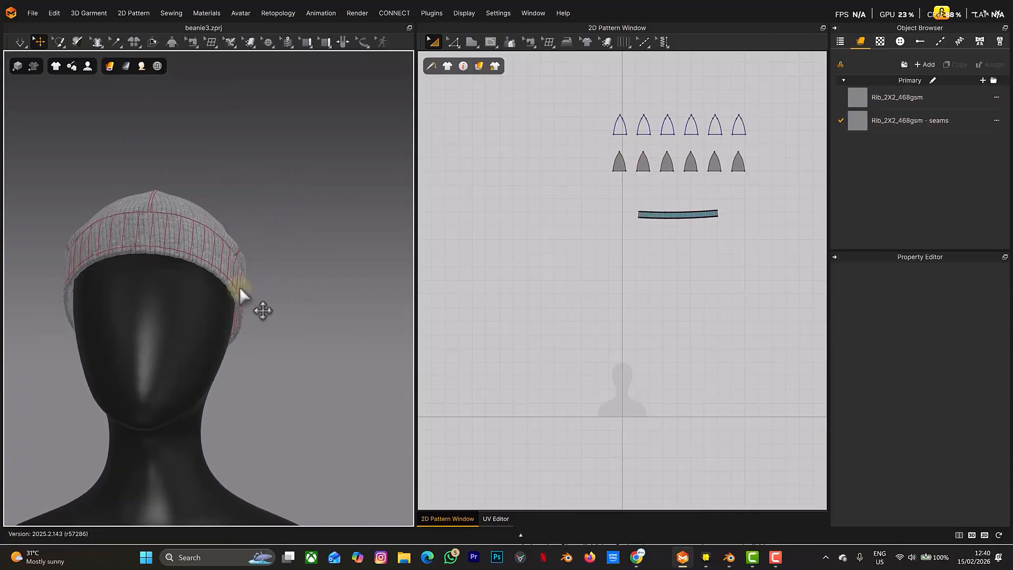
- Delete the avatar bust so that only the beanie is left in the 3D scene
right_click_drag(227, 301, 295, 307)
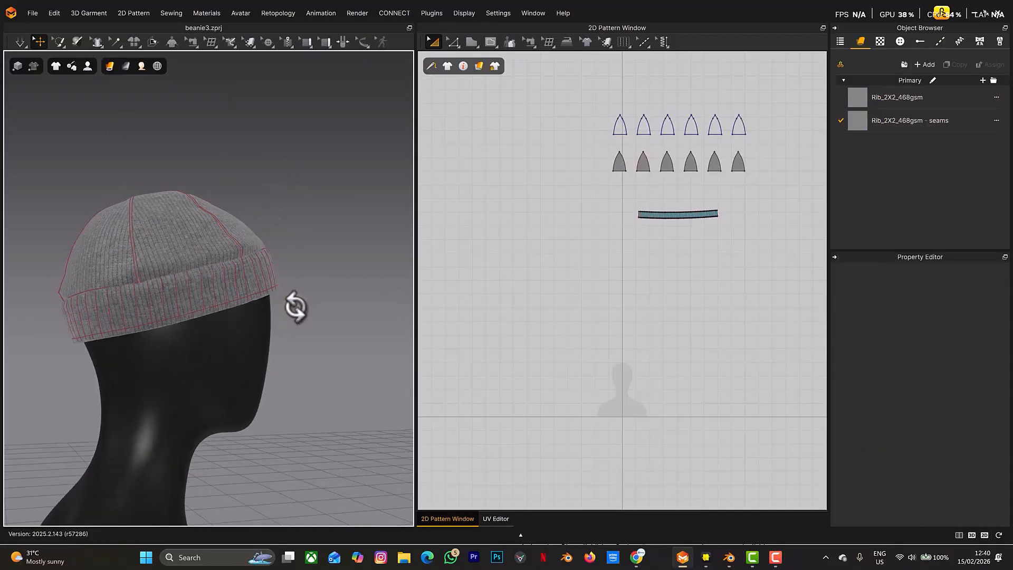
middle_click_drag(242, 248, 244, 221)
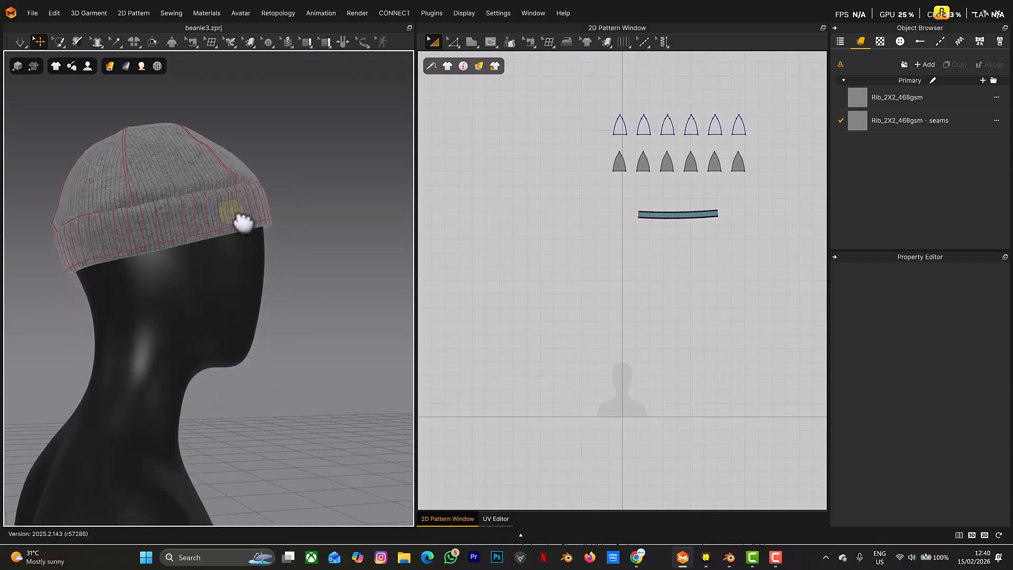
right_click_drag(244, 221, 201, 242)
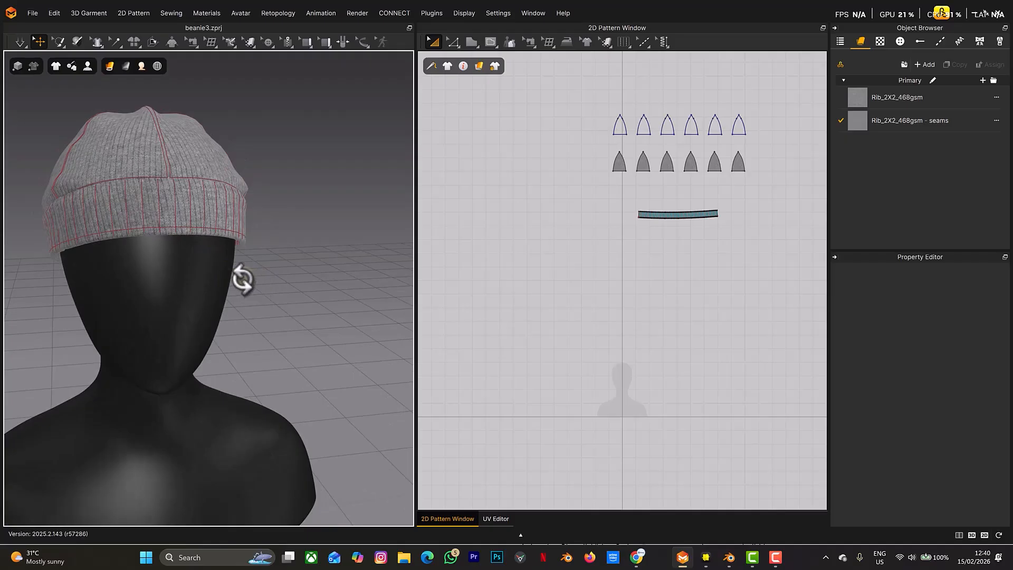
right_click_drag(243, 280, 258, 271)
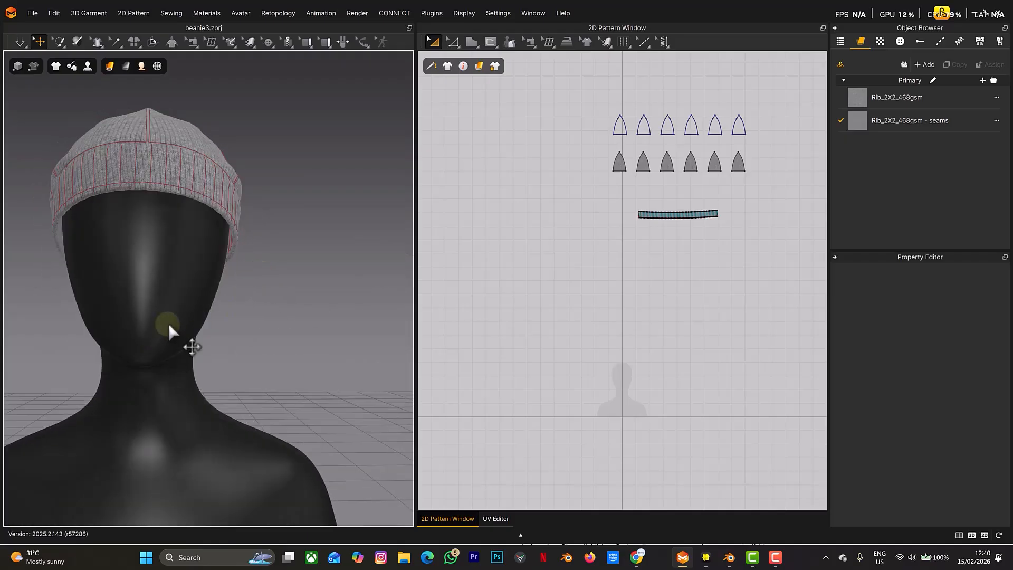
left_click(163, 290)
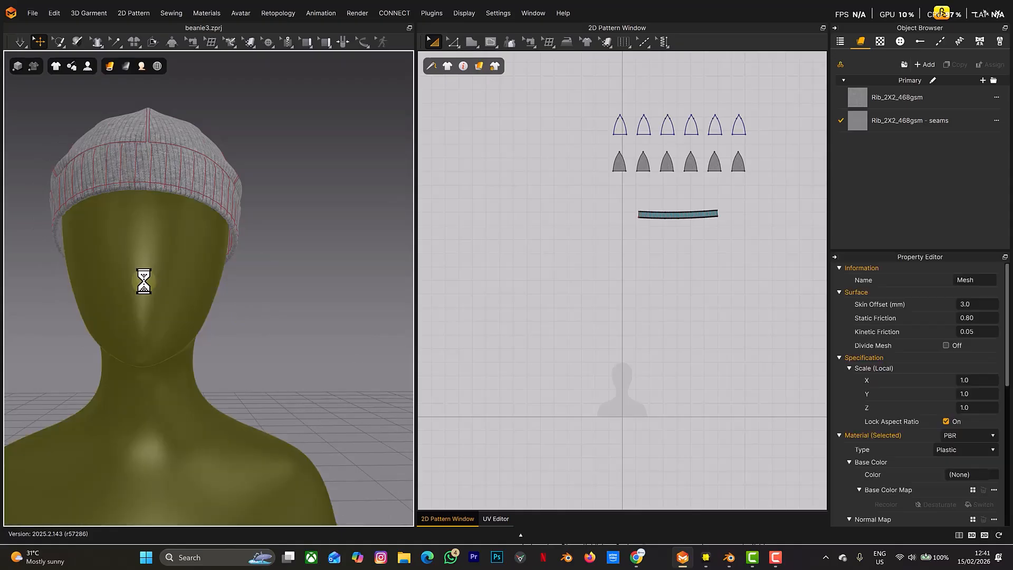
key("Delete")
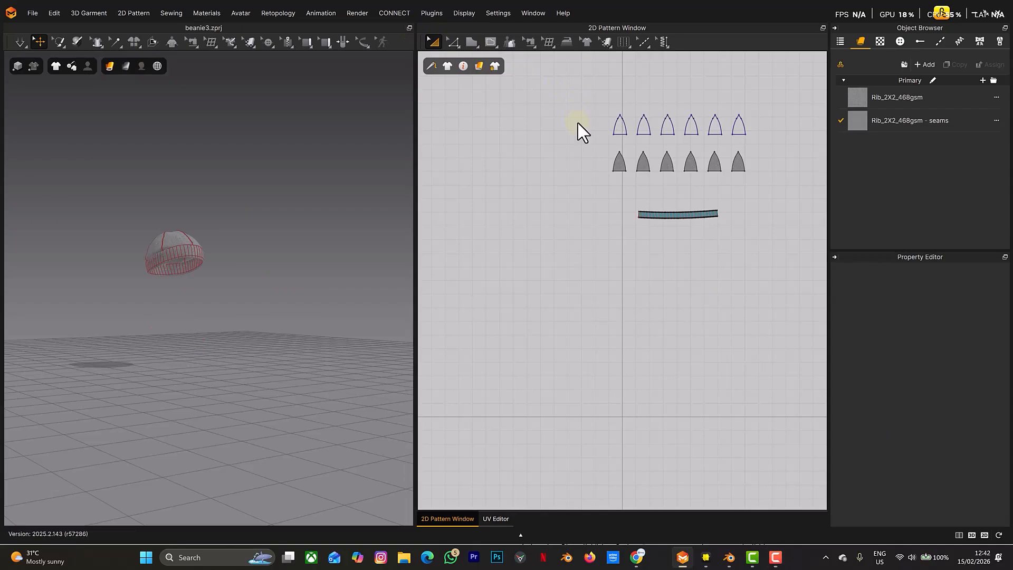
- Select all the beanie's patterns and move the beanie vertically down to just above the ground grid
left_click_drag(541, 90, 736, 141)
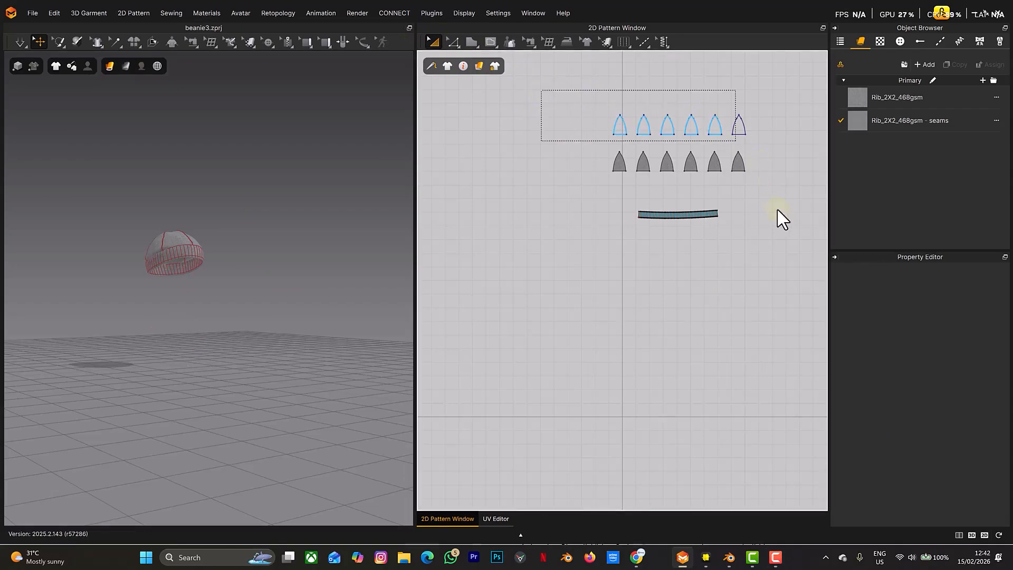
left_click_drag(782, 219, 797, 278)
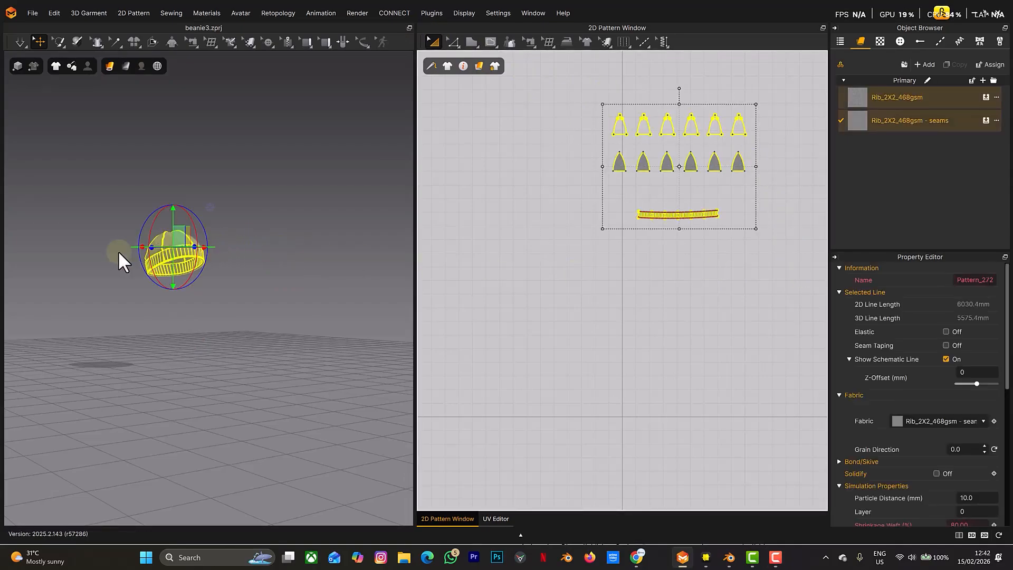
left_click(172, 210)
left_click_drag(560, 94, 787, 254)
left_click_drag(175, 237, 172, 299)
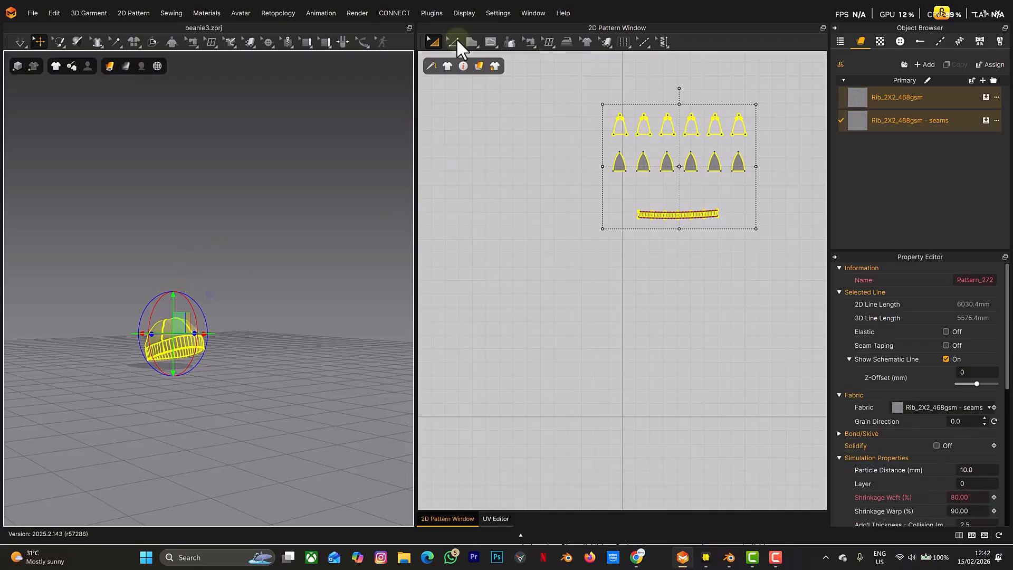
left_click(507, 178)
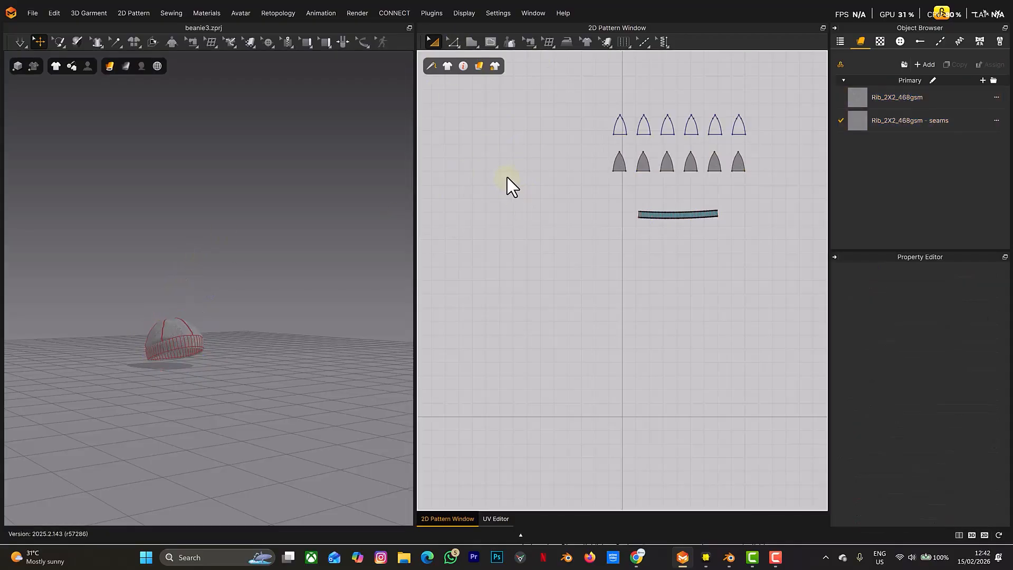
- Export the beanie as an FBX file named beanie to the Downloads folder
left_click(29, 11)
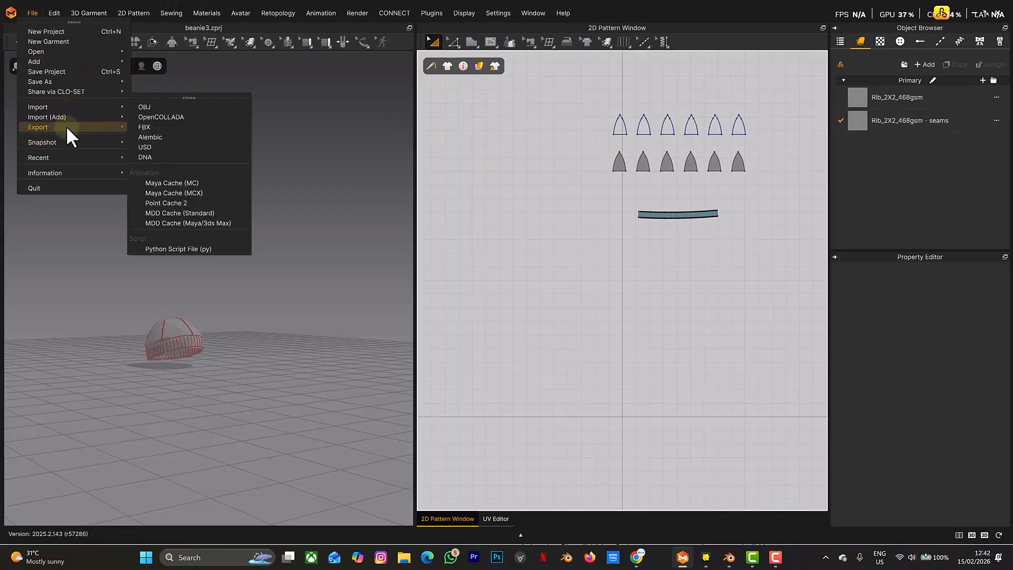
mouse_move(65, 126)
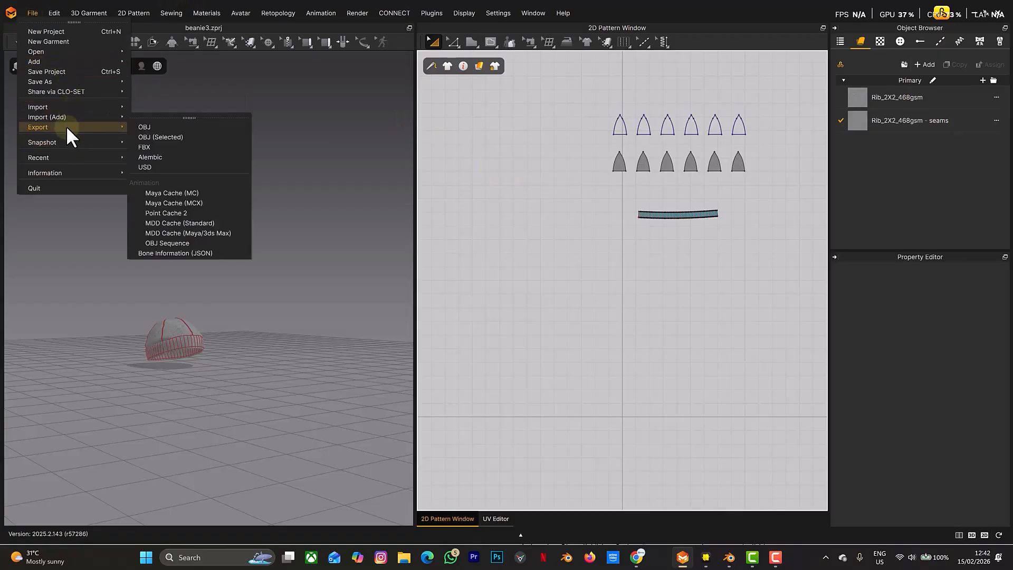
left_click(144, 148)
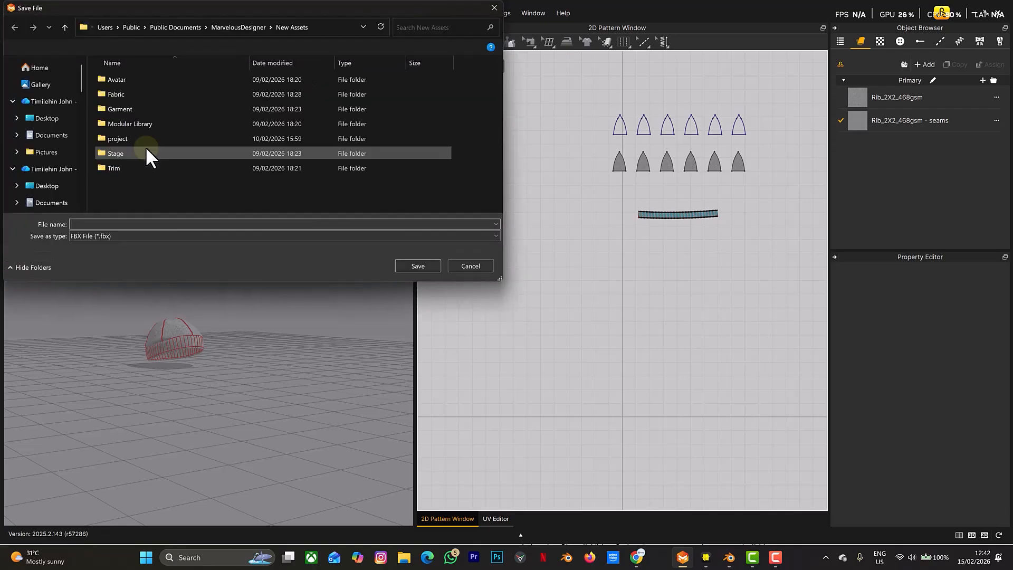
scroll(68, 138, "down", 5)
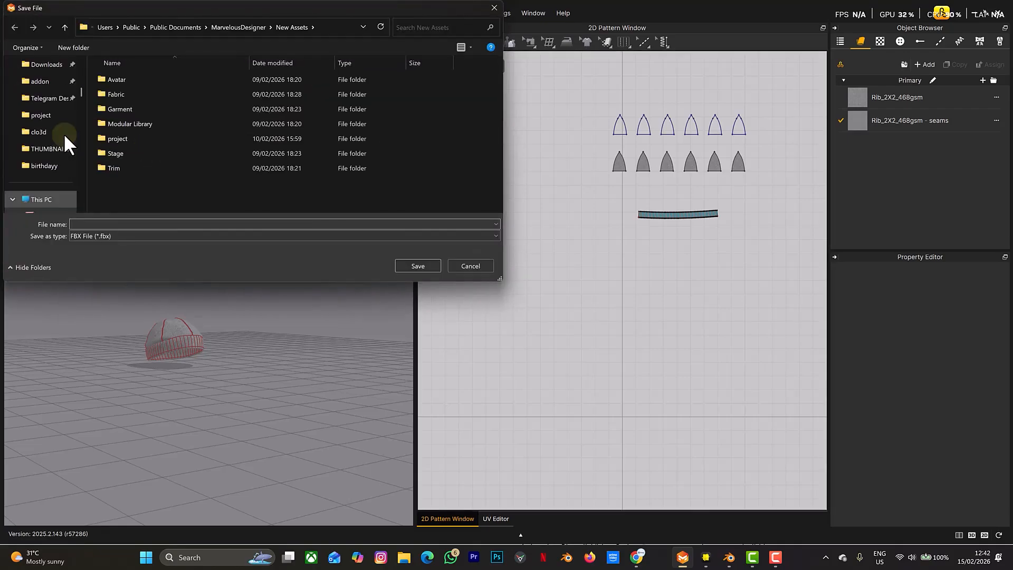
scroll(58, 124, "up", 4)
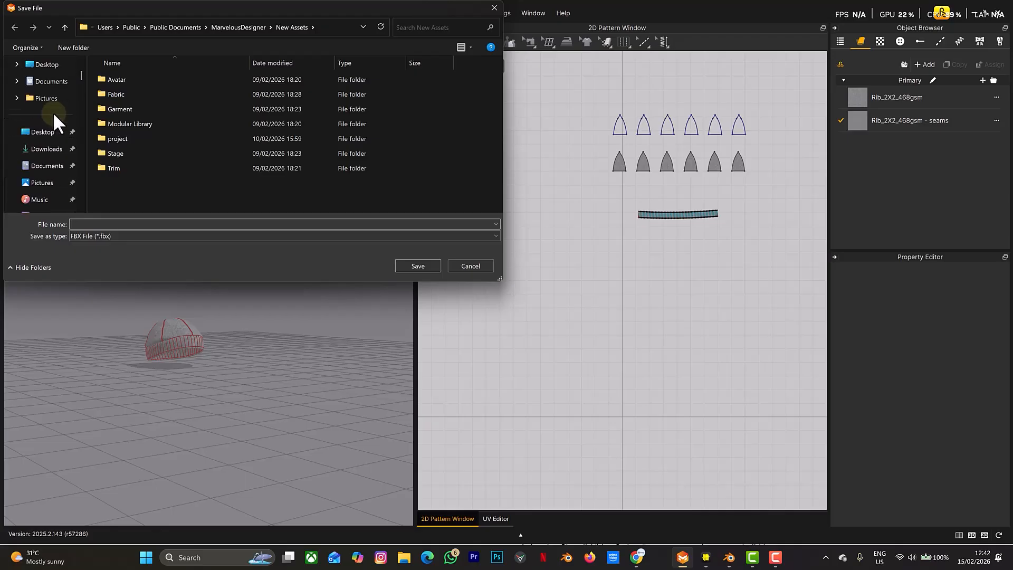
left_click(47, 149)
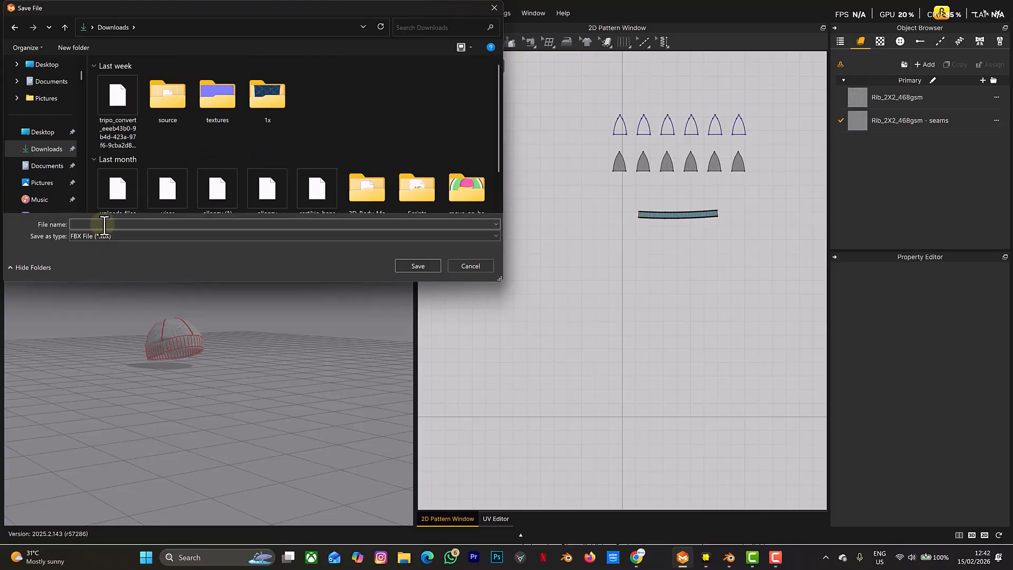
left_click(104, 225)
type("beanie")
key("Return")
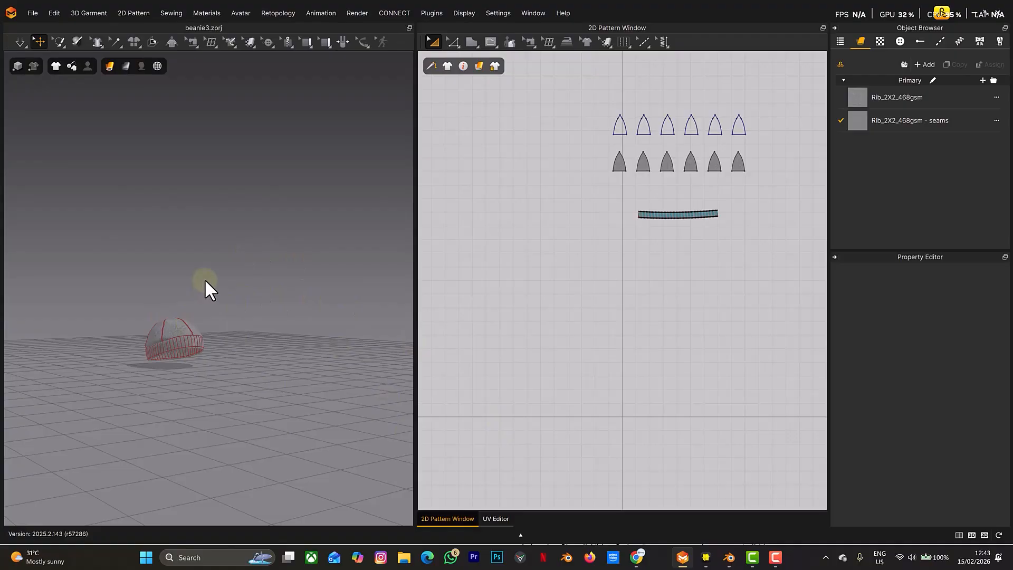
- Set the FBX export's texture image size to 512 pixels, exclude the metalness, roughness, opacity and displacement maps, and export the beanie
scroll(205, 278, "down", 3)
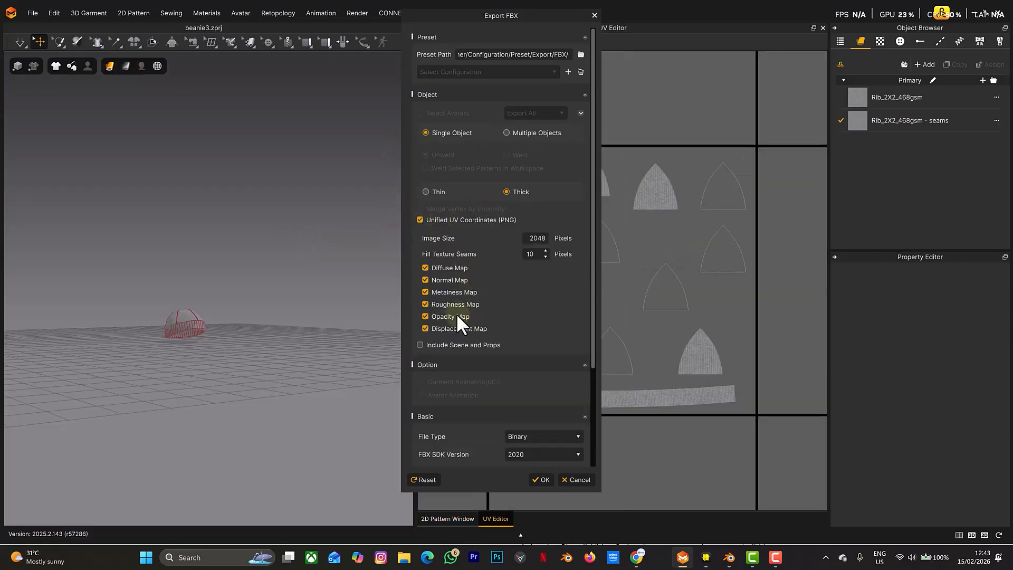
double_click(538, 238)
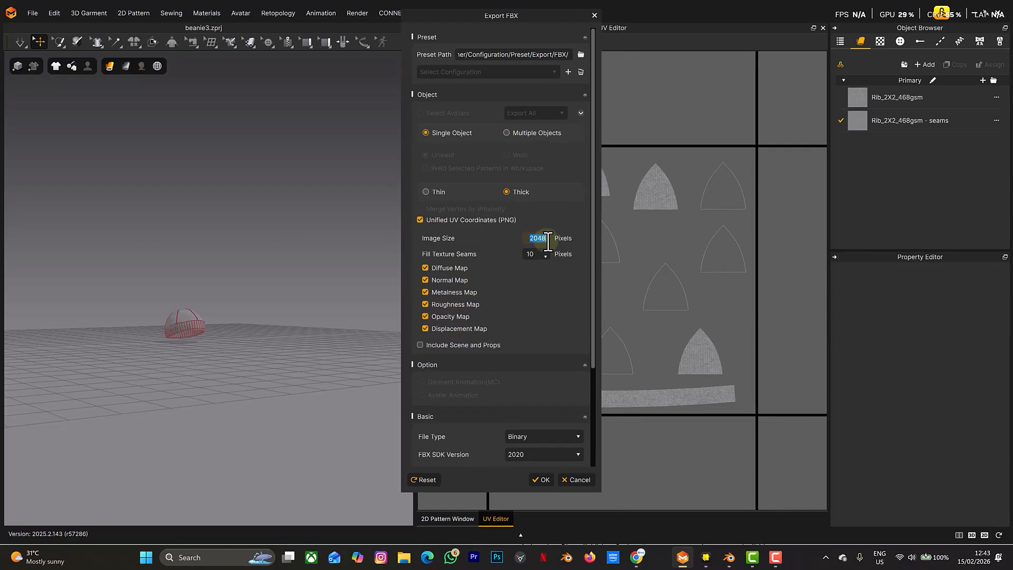
type("512")
left_click(425, 323)
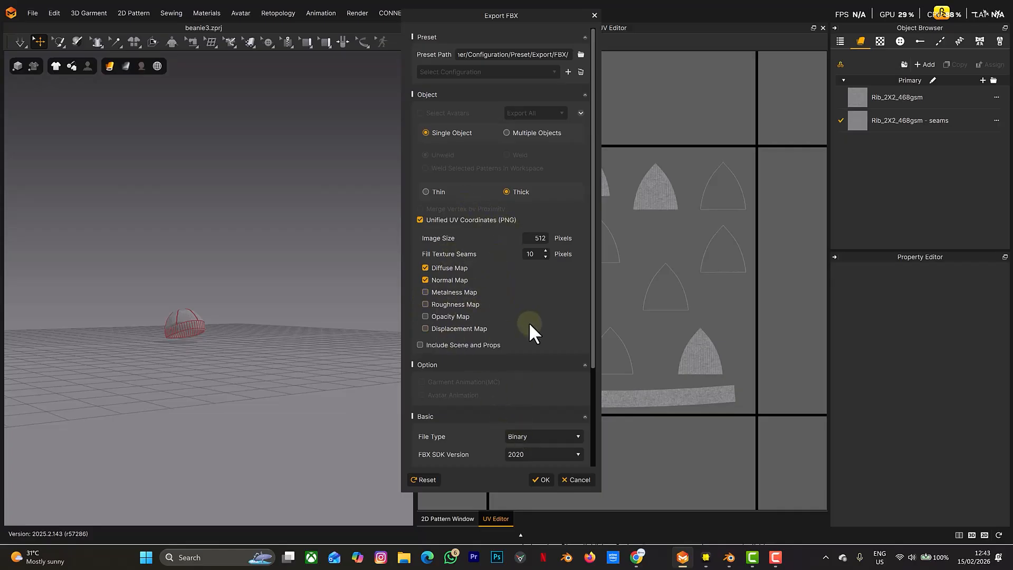
left_click(543, 480)
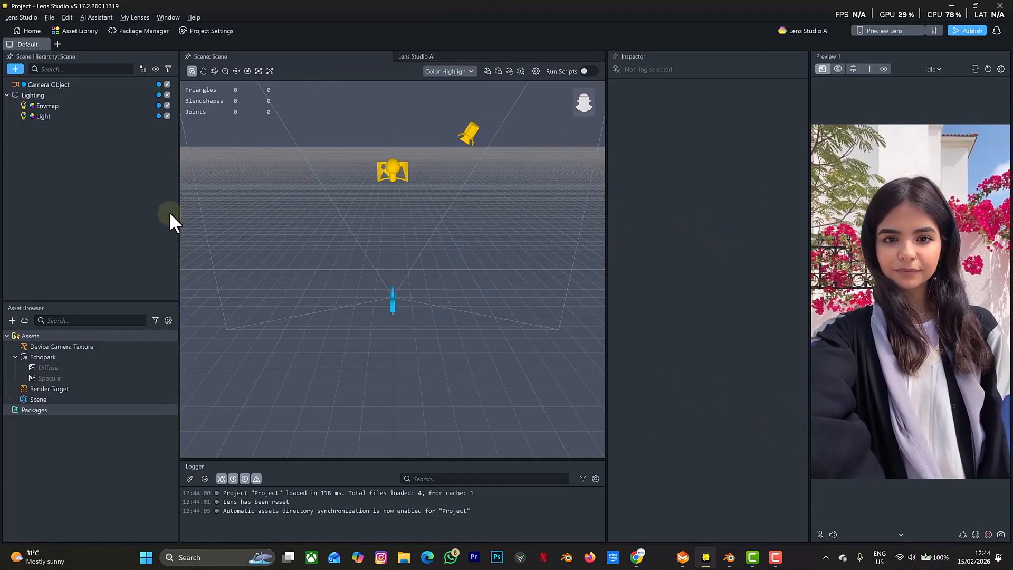
- Preview the lens on Pair Idle Persons 1, Facial Expressions and Pair Idle Persons 2, and return the preview to Idle
left_click(937, 69)
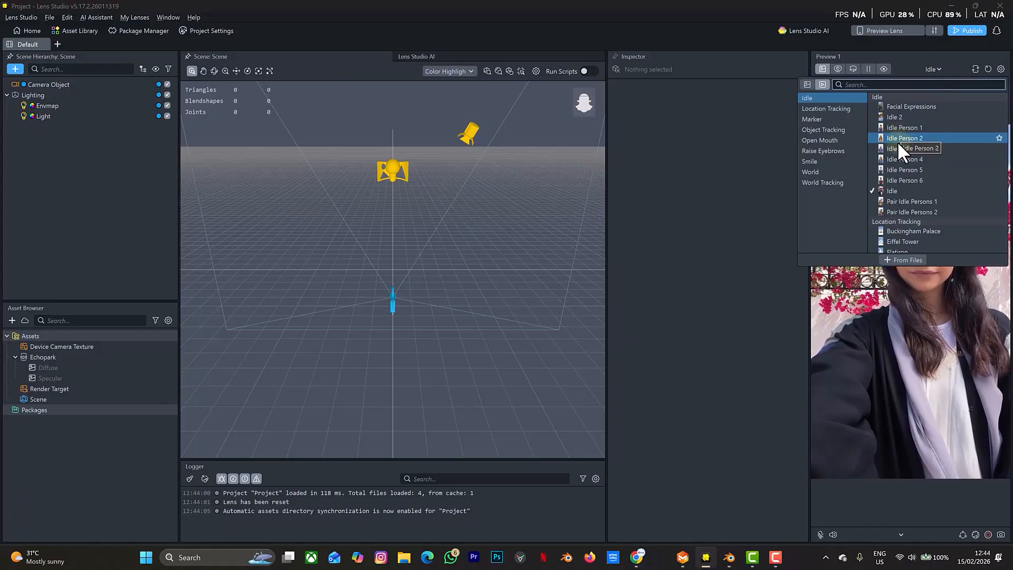
left_click(899, 199)
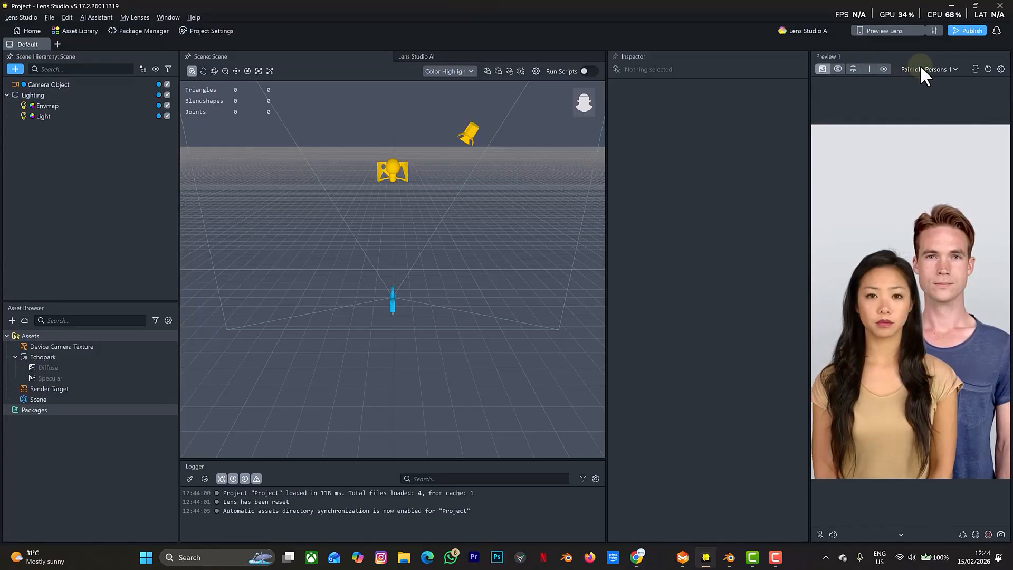
left_click(920, 68)
left_click(911, 106)
left_click(918, 68)
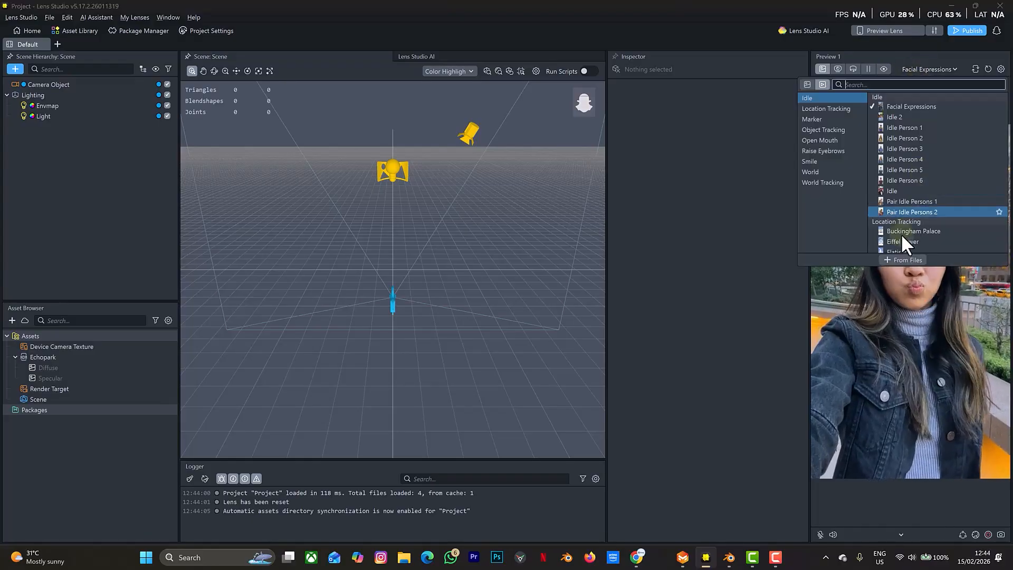
left_click(908, 212)
left_click(917, 68)
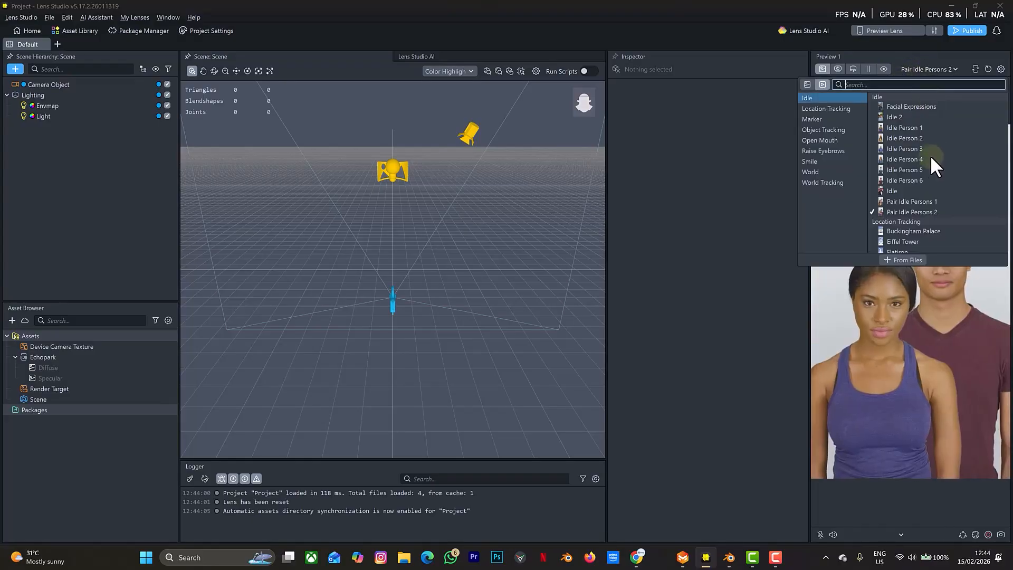
left_click(902, 191)
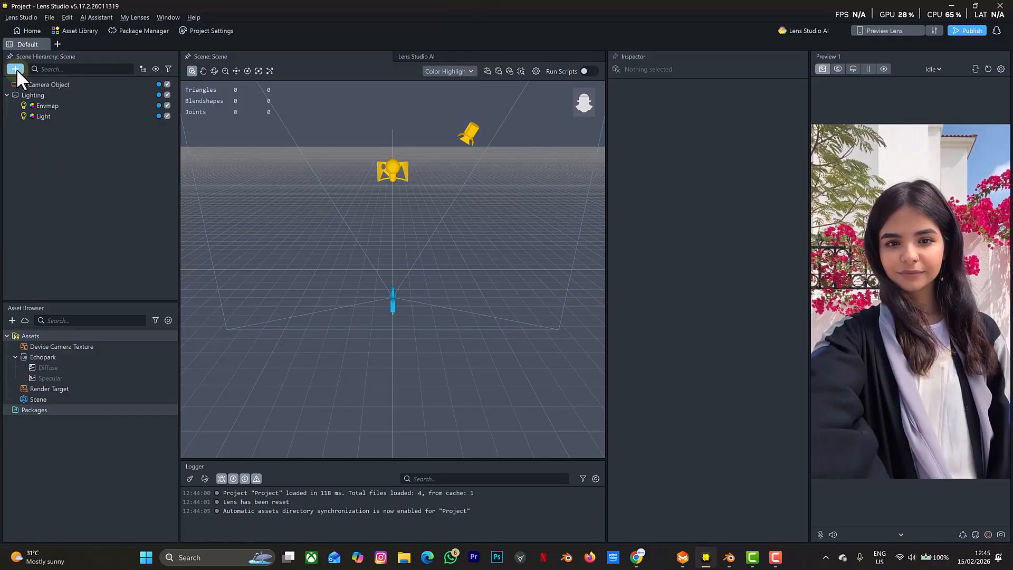
- Add a Head Mesh object to the scene, keep its default name and deselect it
left_click(16, 69)
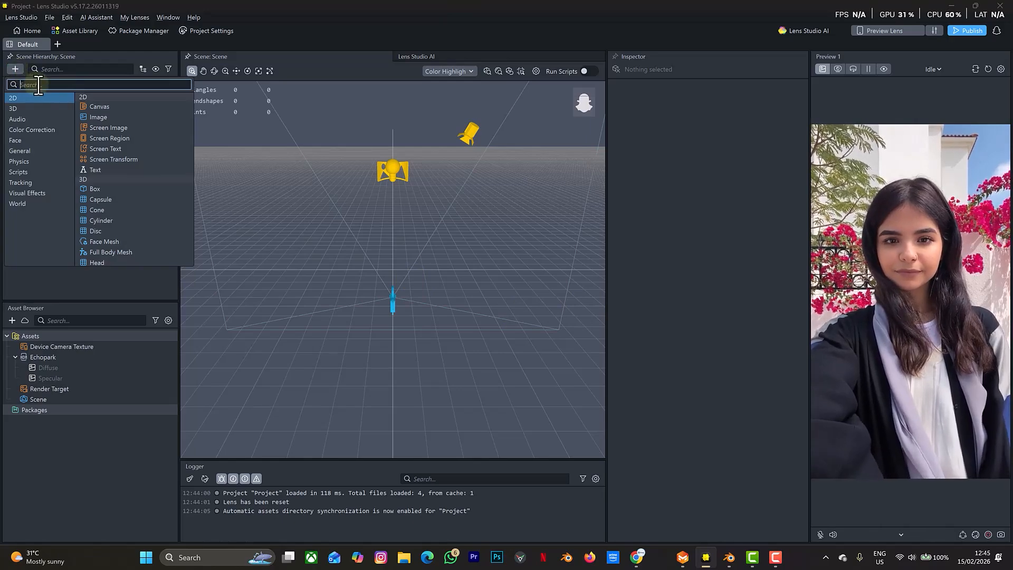
type("hea")
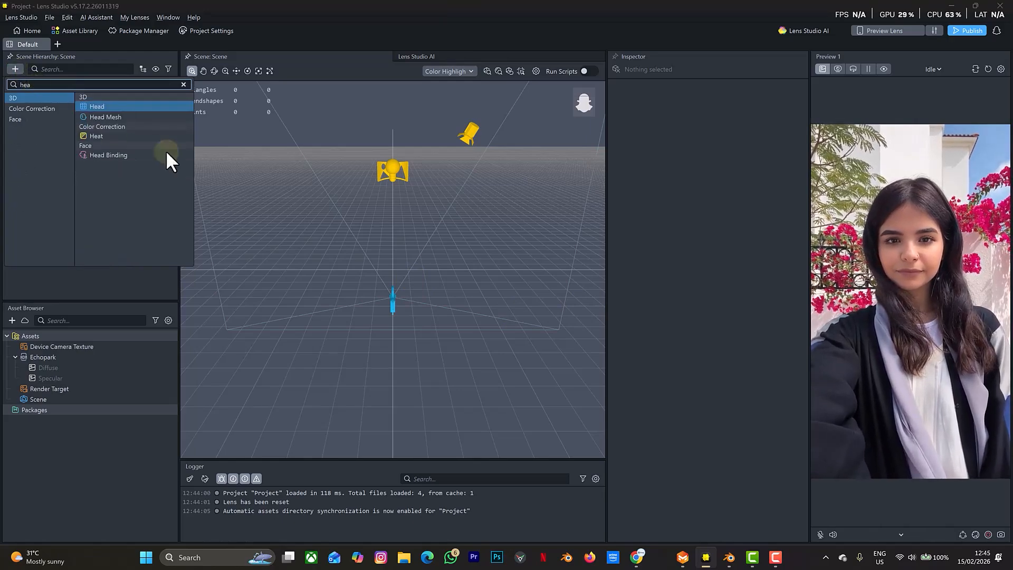
left_click(127, 116)
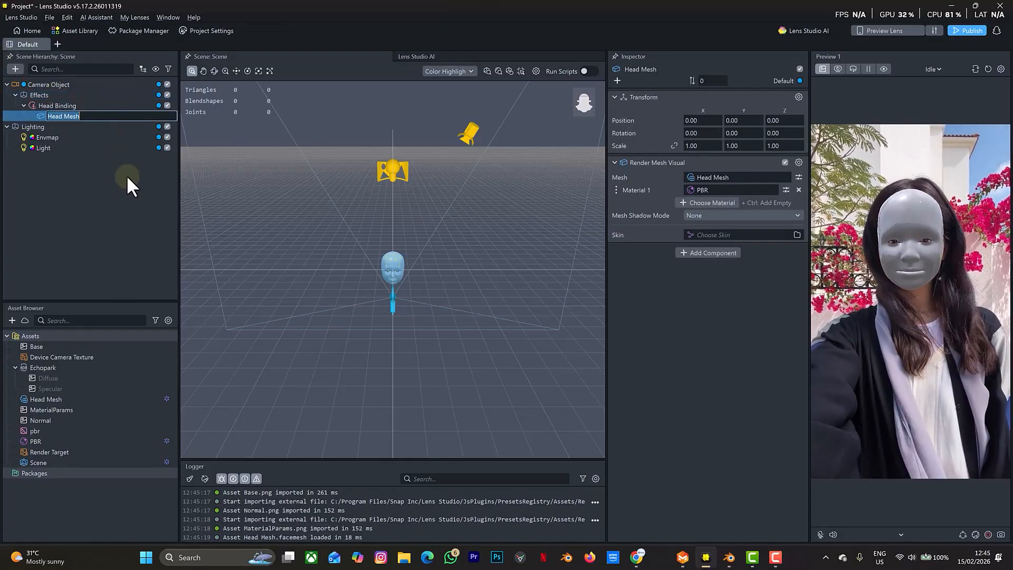
left_click(113, 212)
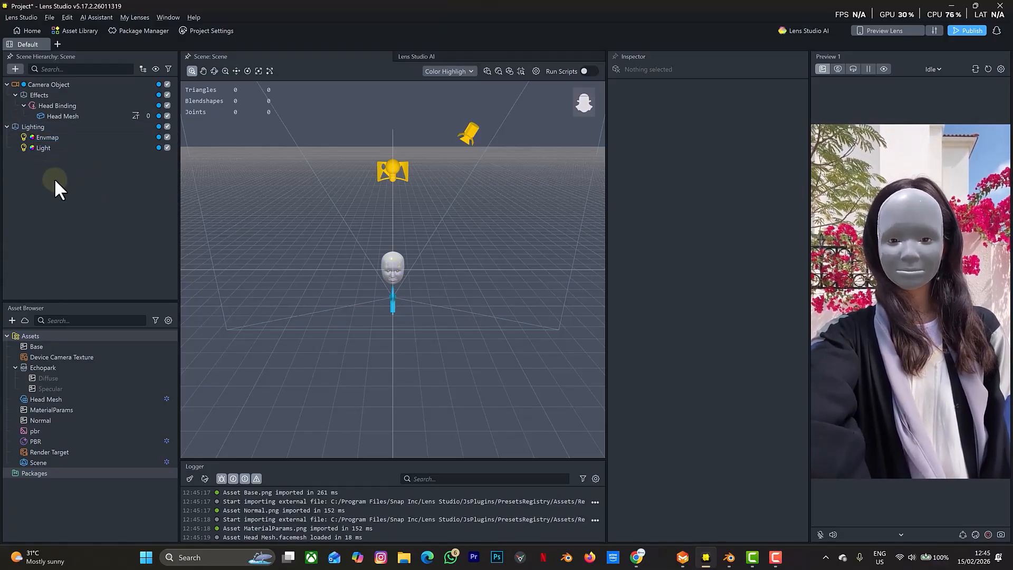
- Search the addable scene objects for upper-body and full-body options, and close the list without adding any
left_click(15, 69)
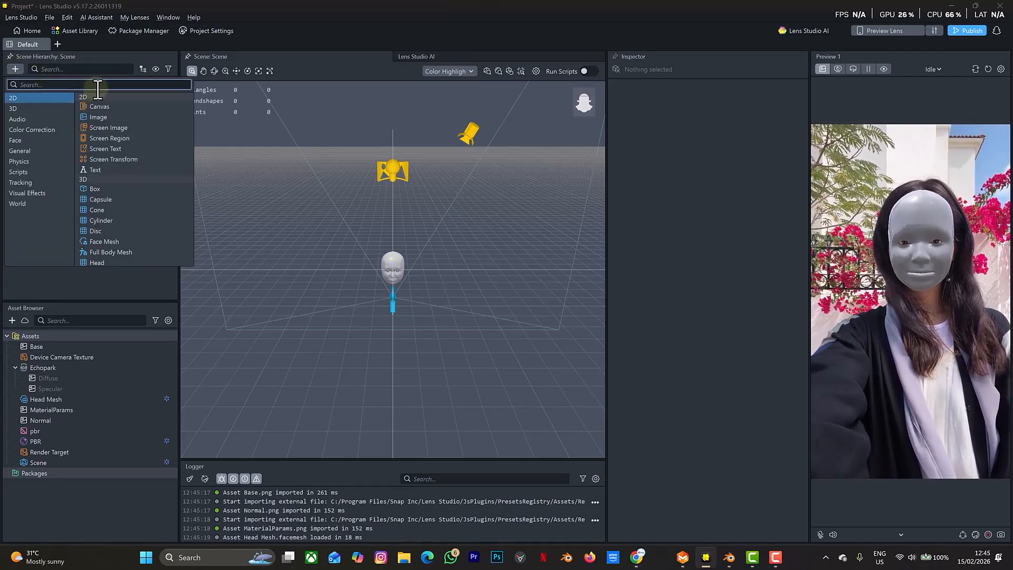
type("upper")
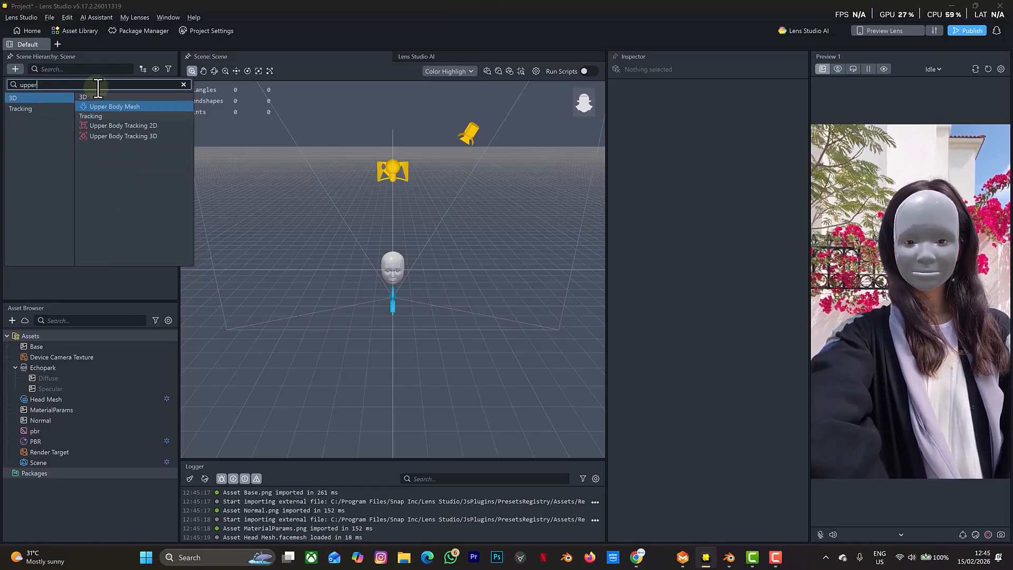
key("BackSpace")
key("BackSpace")
key("BackSpace")
key("BackSpace")
key("BackSpace")
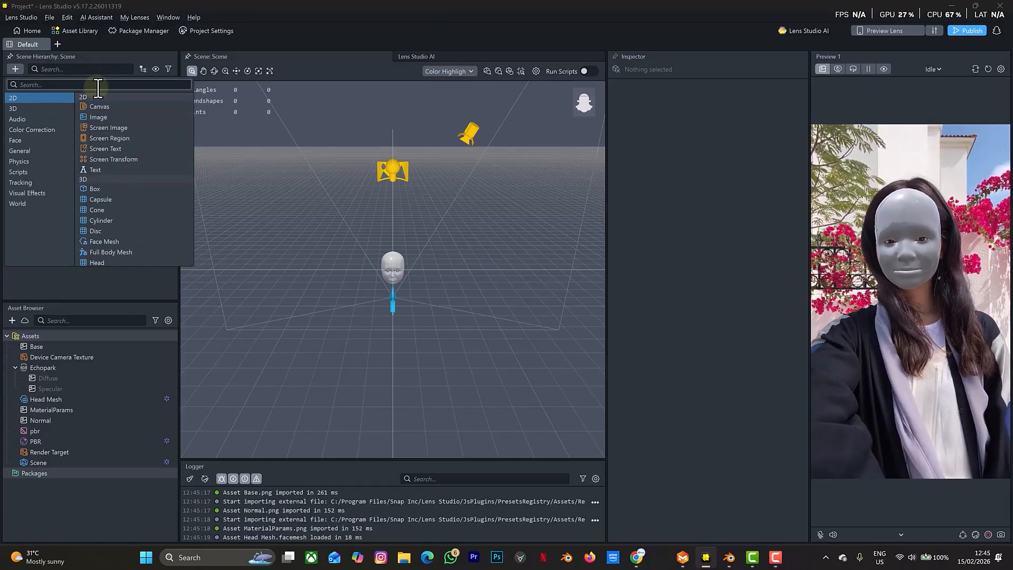
type("fil")
key("BackSpace")
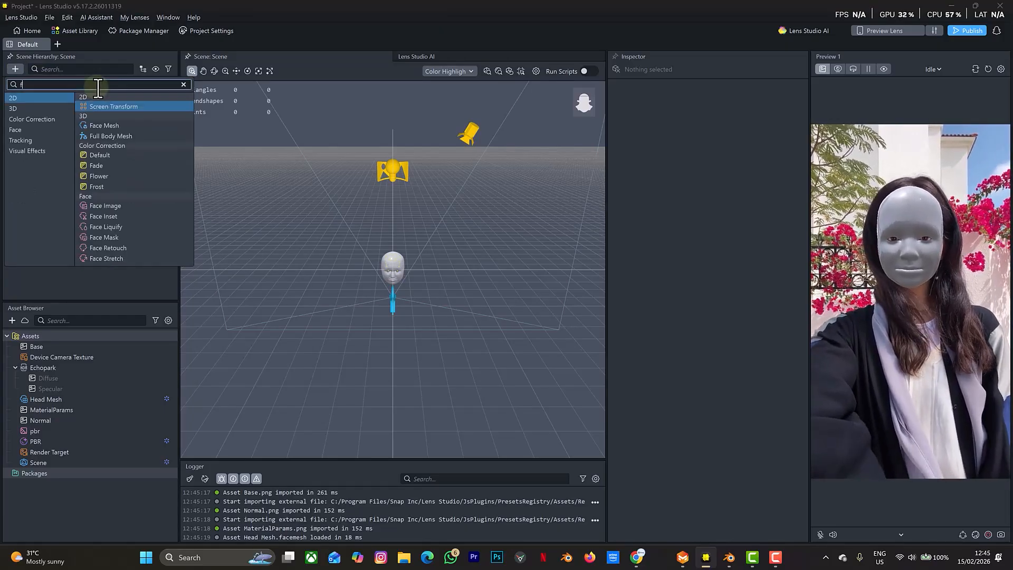
type("ulk")
key("BackSpace")
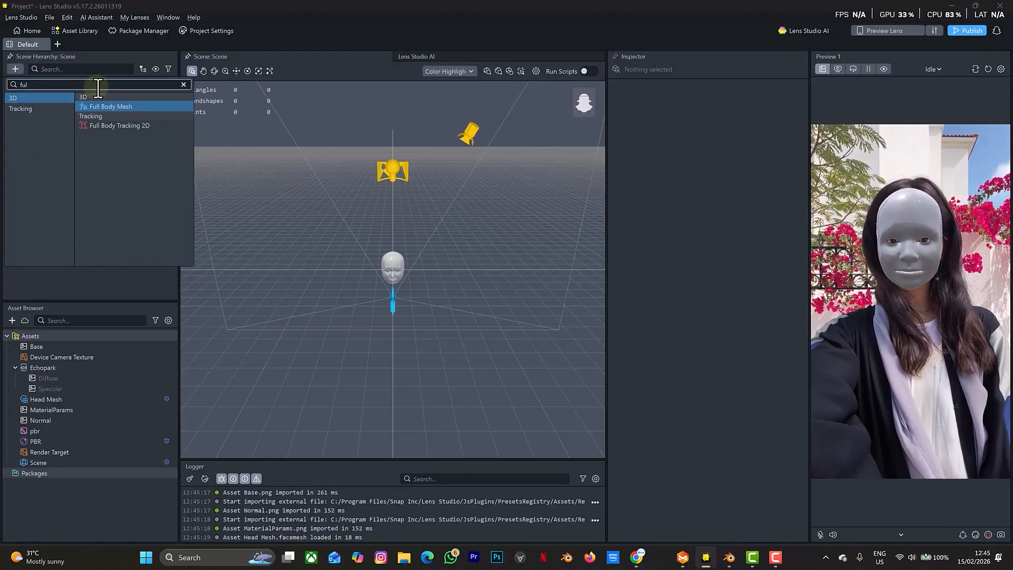
type("ll")
key("BackSpace")
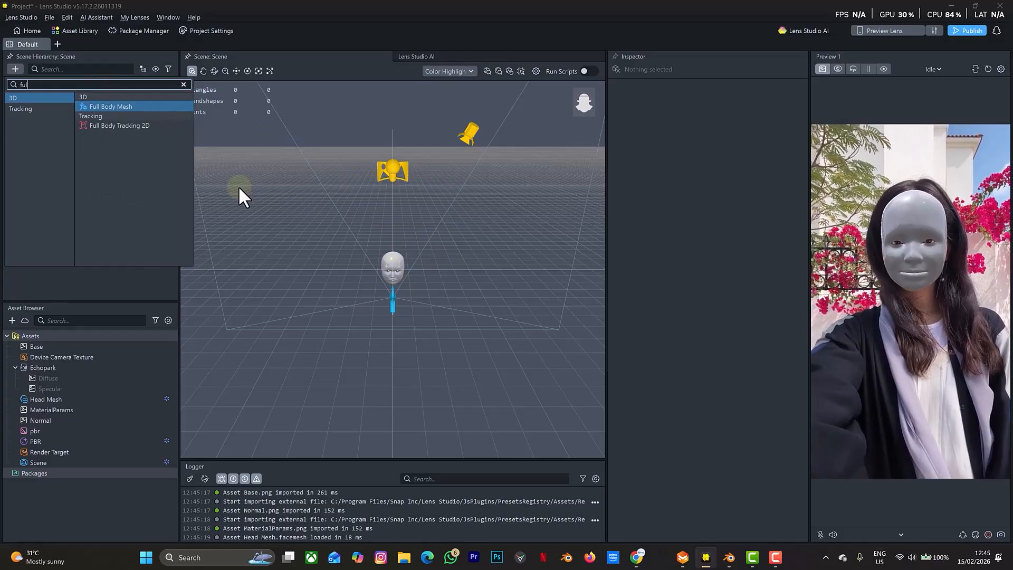
key("BackSpace")
key("BackSpace")
key("BackSpace")
key("BackSpace")
left_click(236, 163)
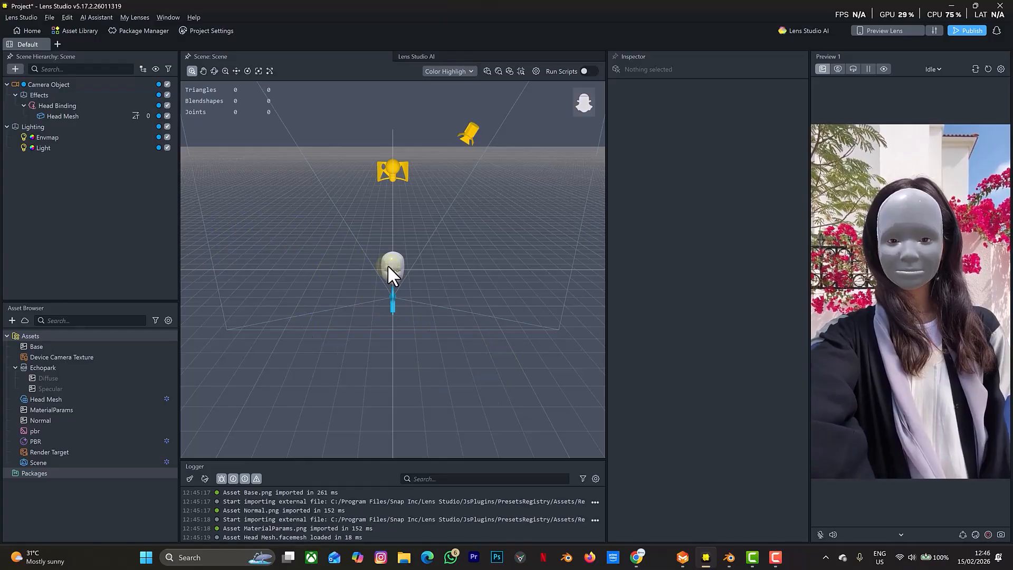
- Import the beanie FBX file from the Downloads folder into the project's assets with the default importer settings
left_click(405, 558)
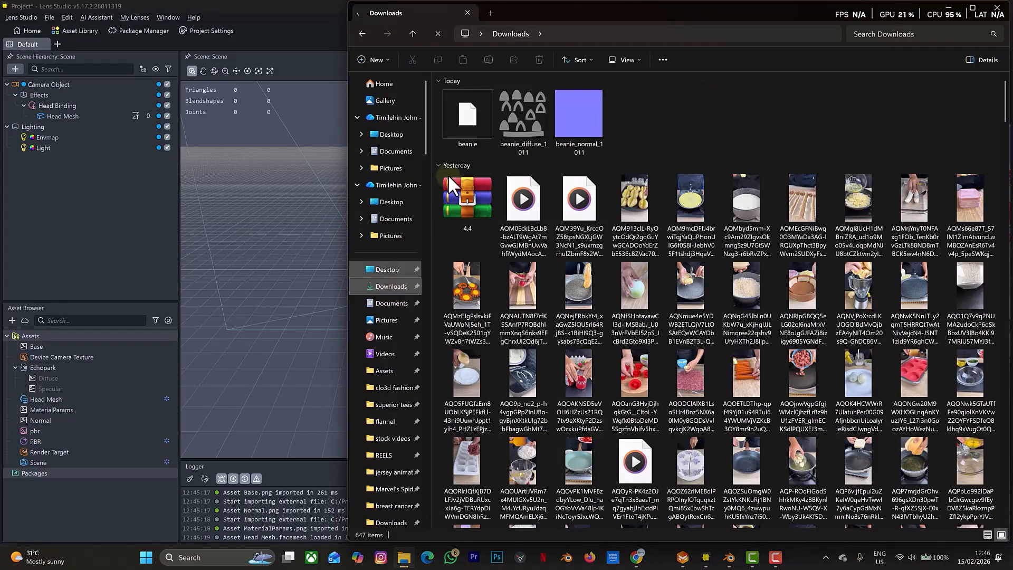
left_click(464, 116)
left_click_drag(300, 326, 80, 523)
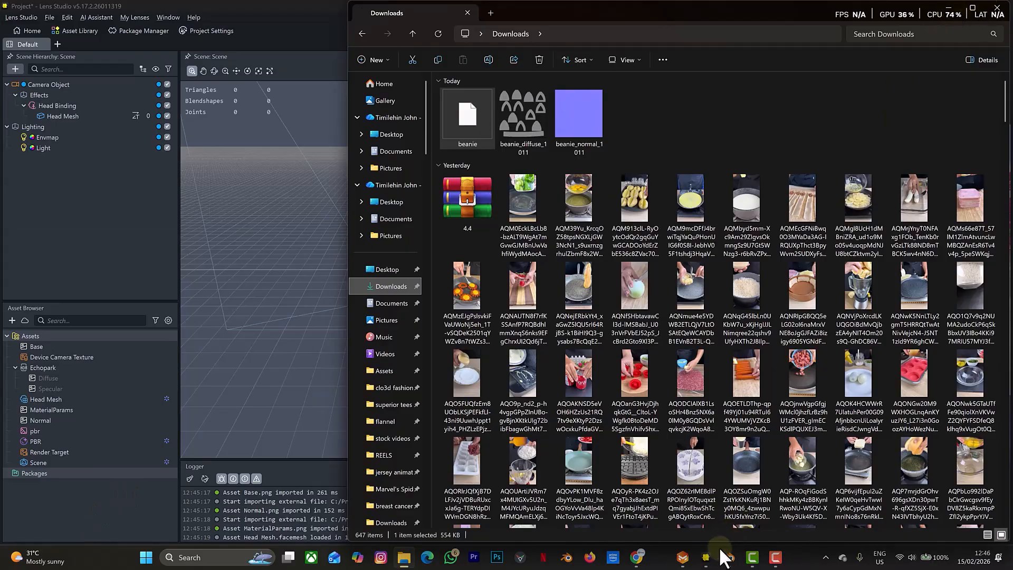
left_click(705, 559)
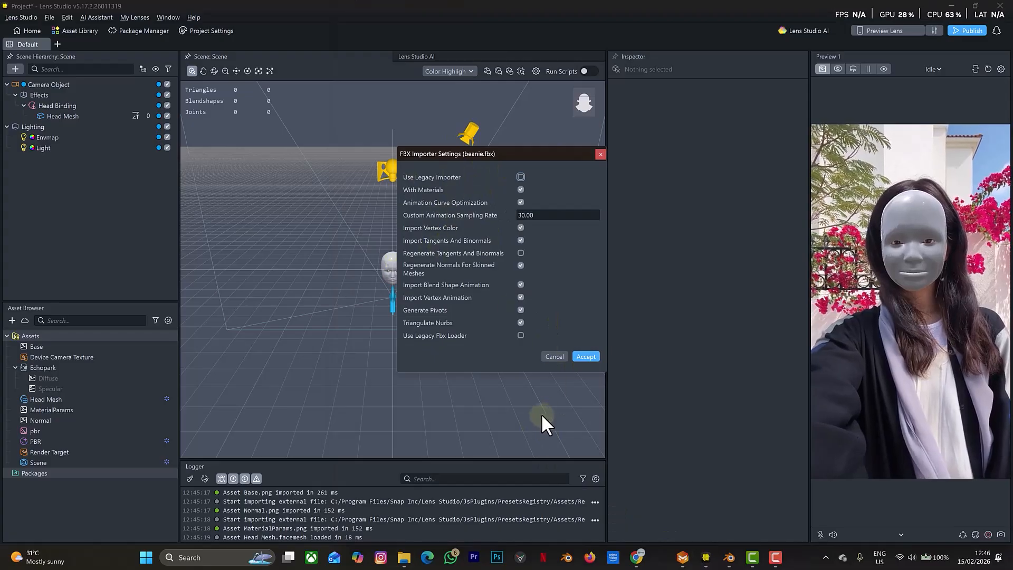
left_click(584, 358)
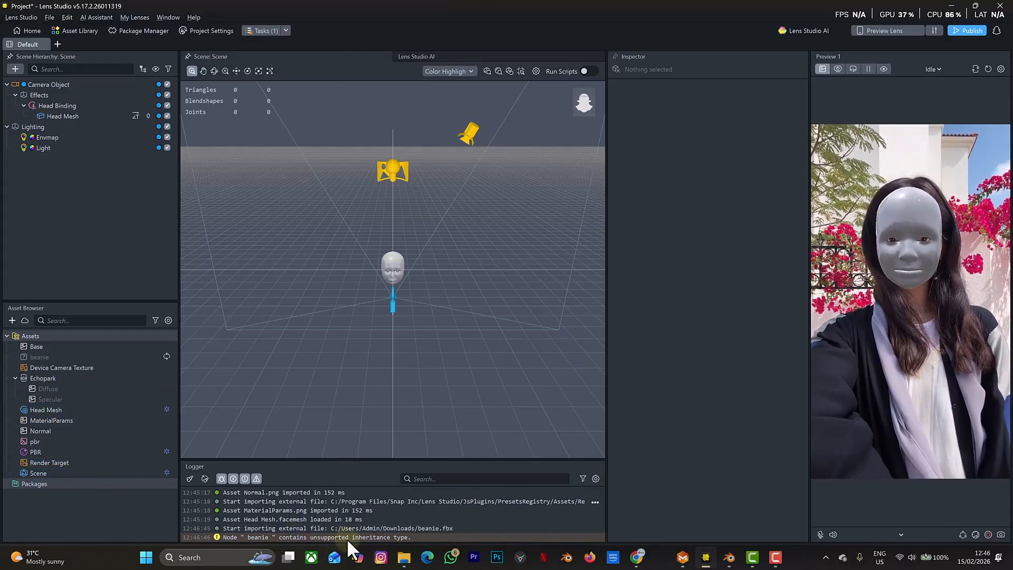
- Unpack the imported beanie asset for editing
left_click(35, 484)
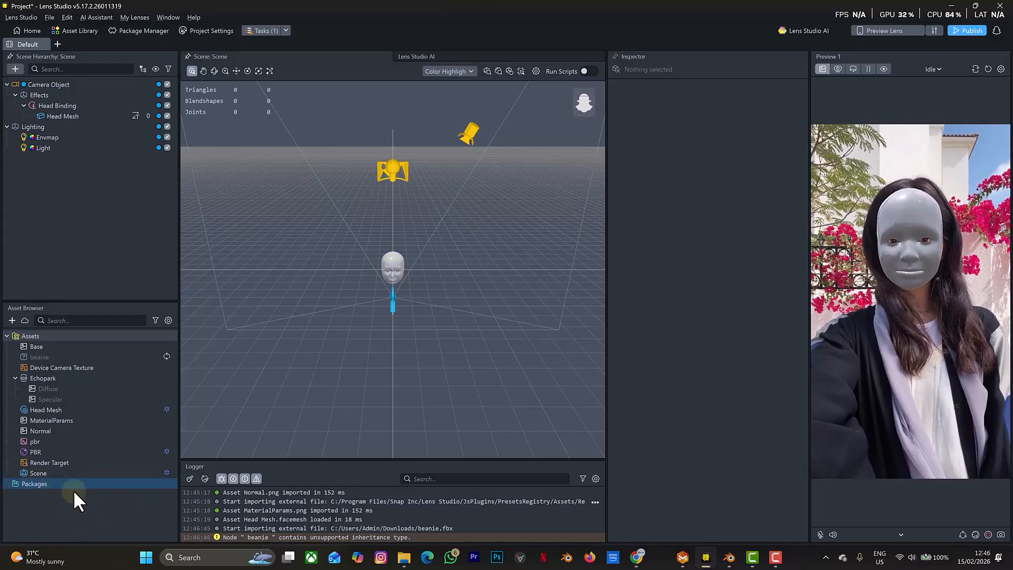
left_click(29, 359)
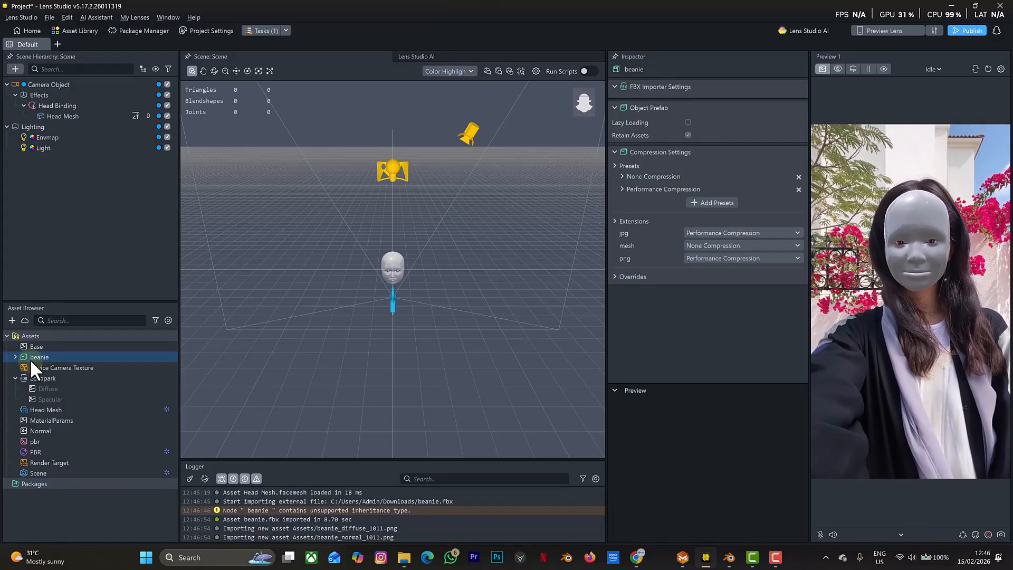
right_click(41, 356)
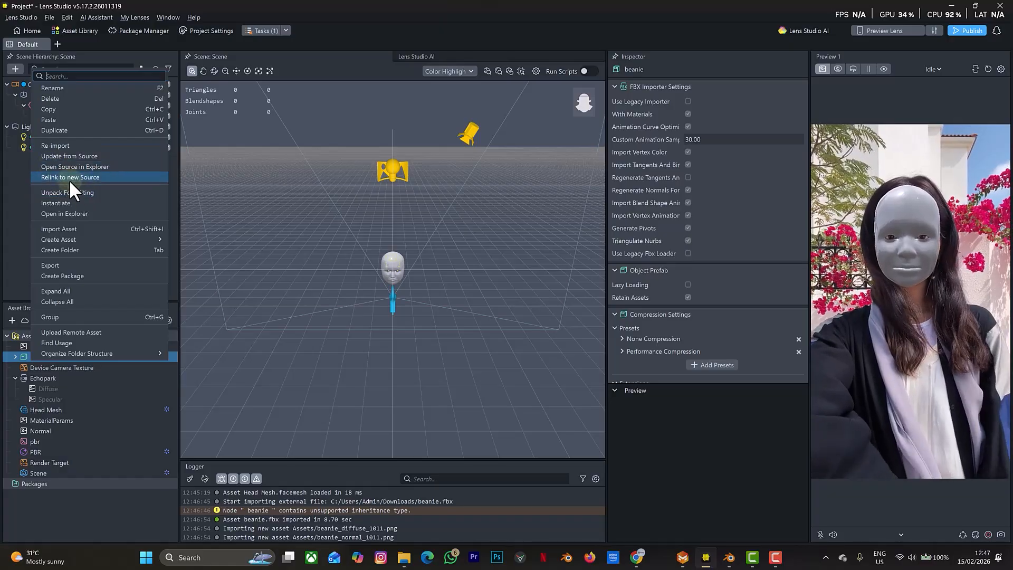
left_click(65, 192)
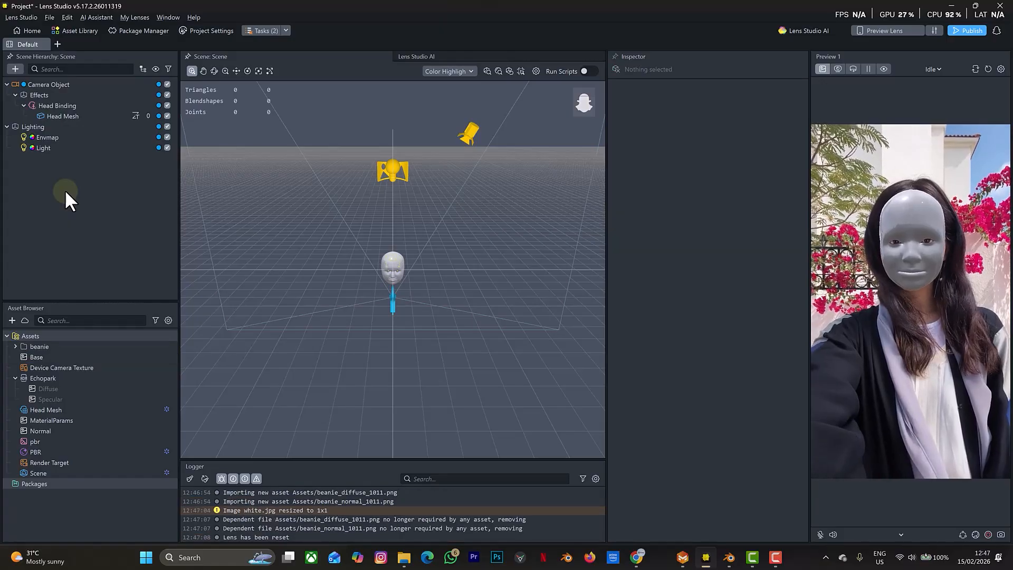
- Expand the unpacked beanie folder and place its beanie prefab under Head Binding in the scene hierarchy
left_click(15, 347)
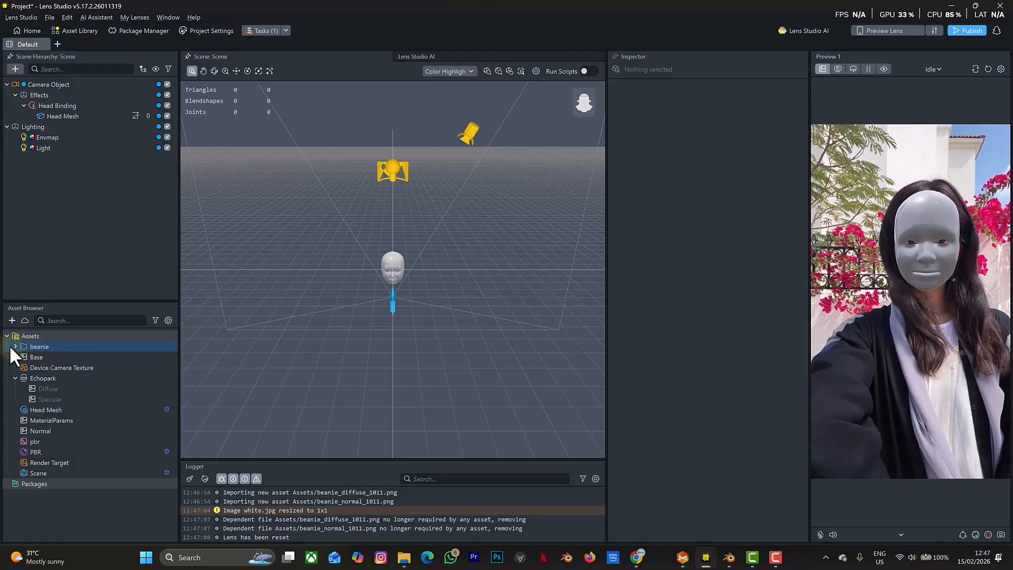
left_click(15, 346)
left_click(52, 400)
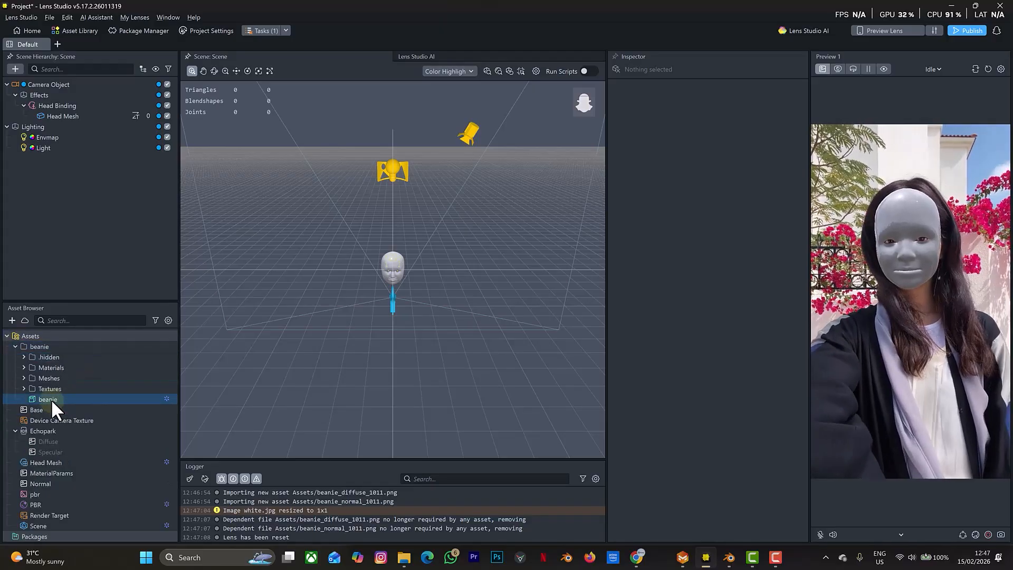
left_click_drag(52, 399, 50, 106)
- Select the beanie object under Head Binding and turn on uniform scaling for it
scroll(403, 252, "down", 5)
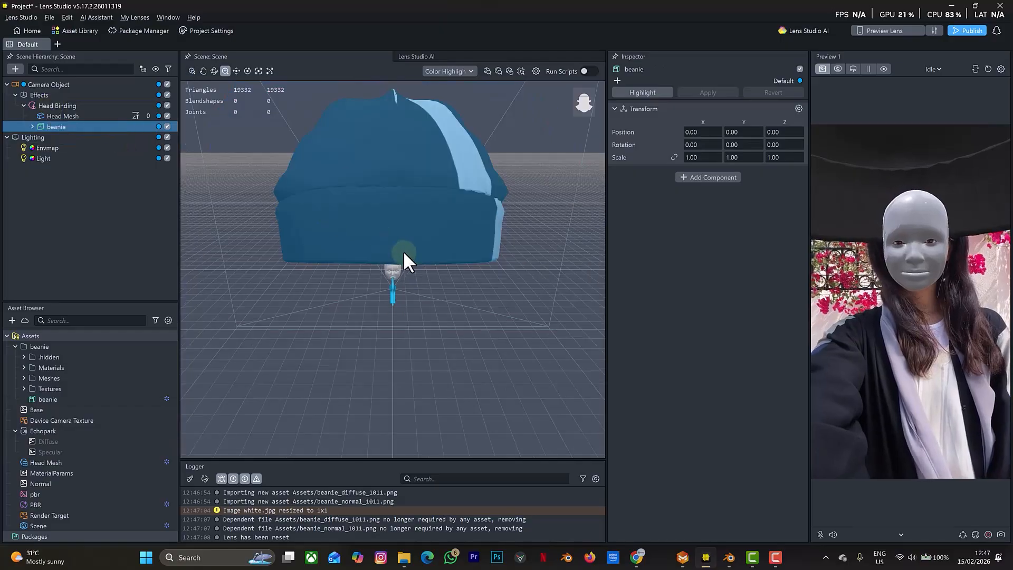
left_click_drag(485, 173, 460, 180, "alt")
left_click(460, 179)
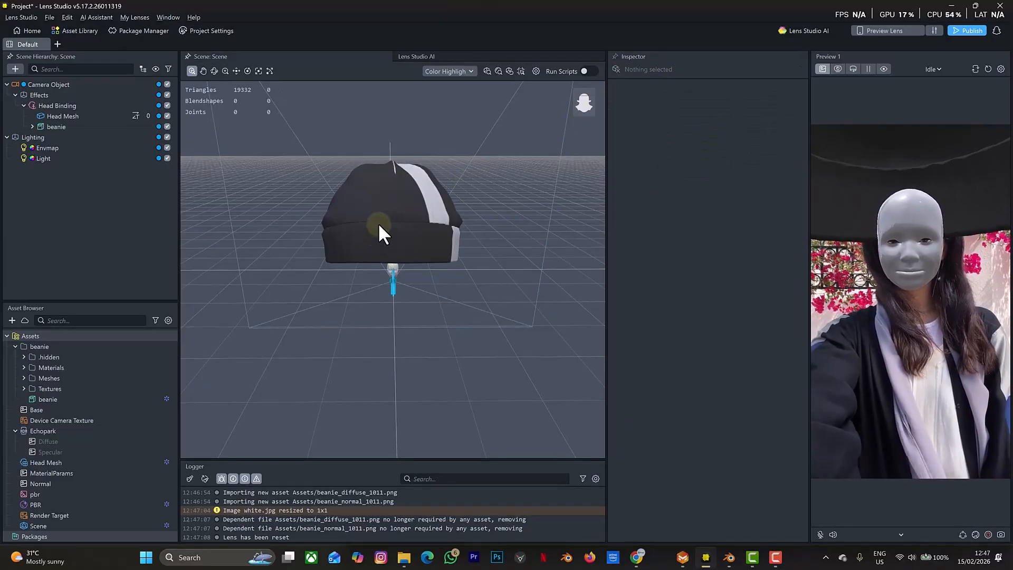
left_click_drag(379, 223, 374, 180, "alt")
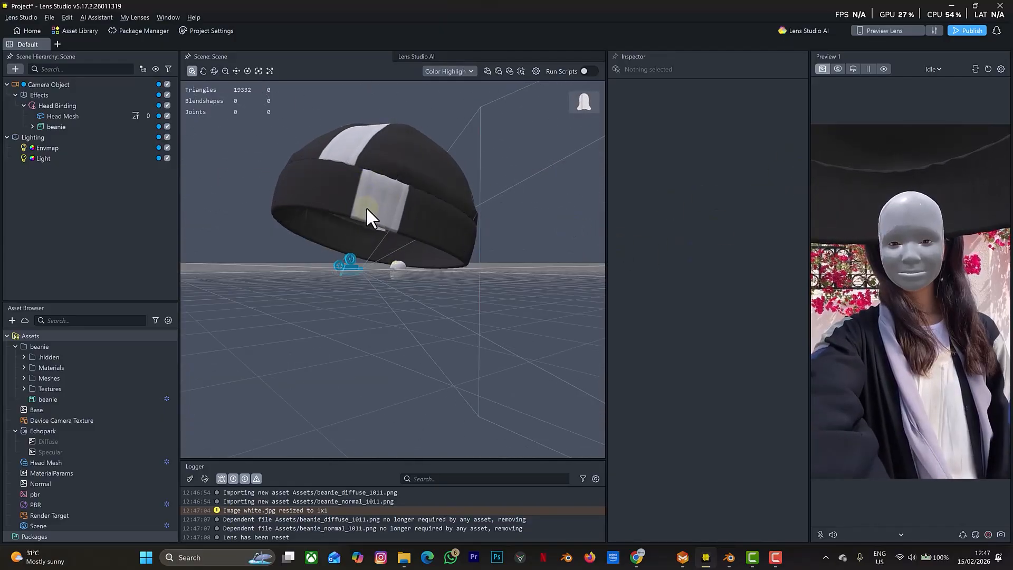
left_click(49, 126)
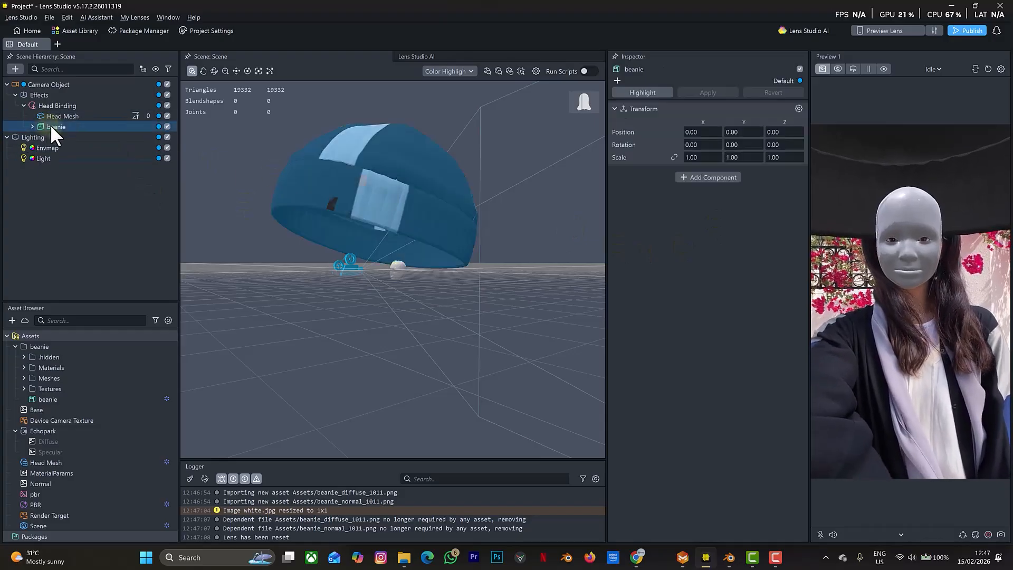
left_click(673, 157)
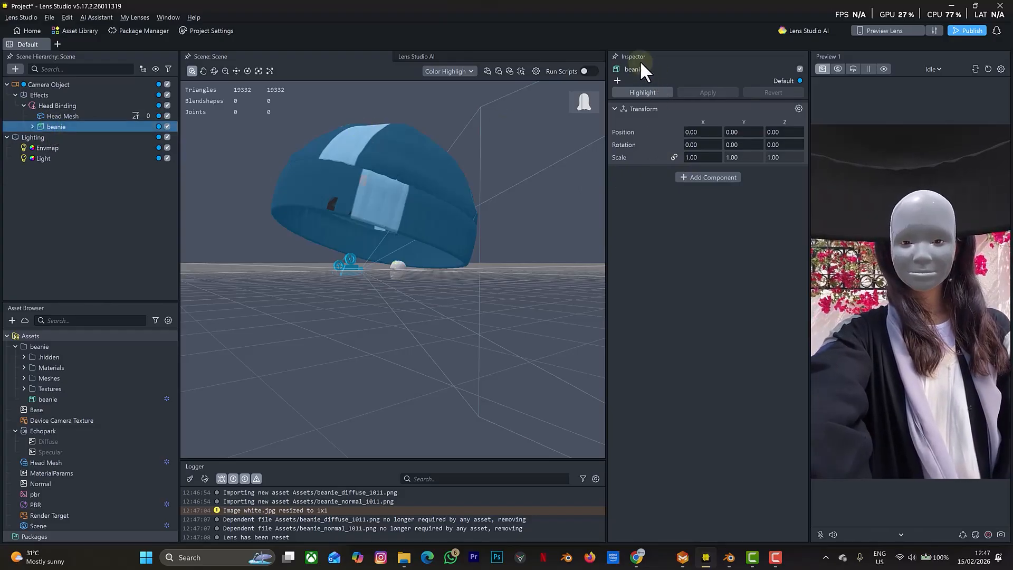
left_click(673, 157)
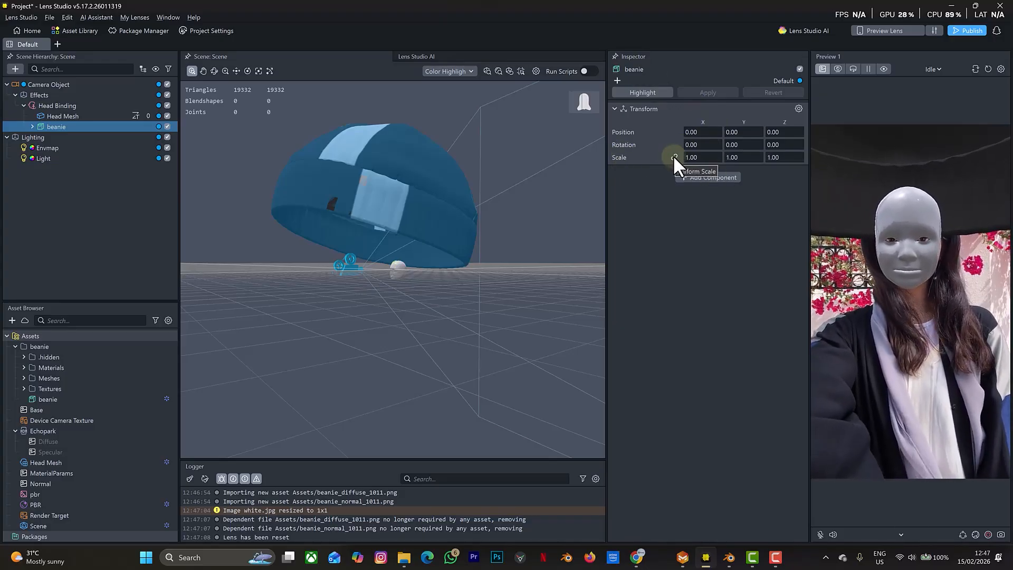
left_click(674, 157)
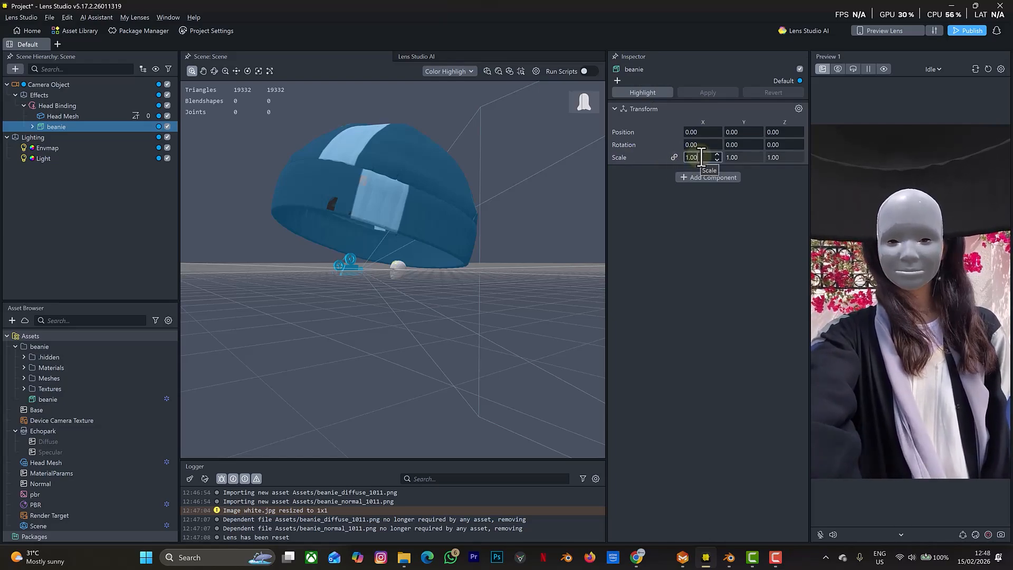
- Scale the beanie down uniformly, first to 0.50 and finally to 0.10
left_click(684, 158)
type("0")
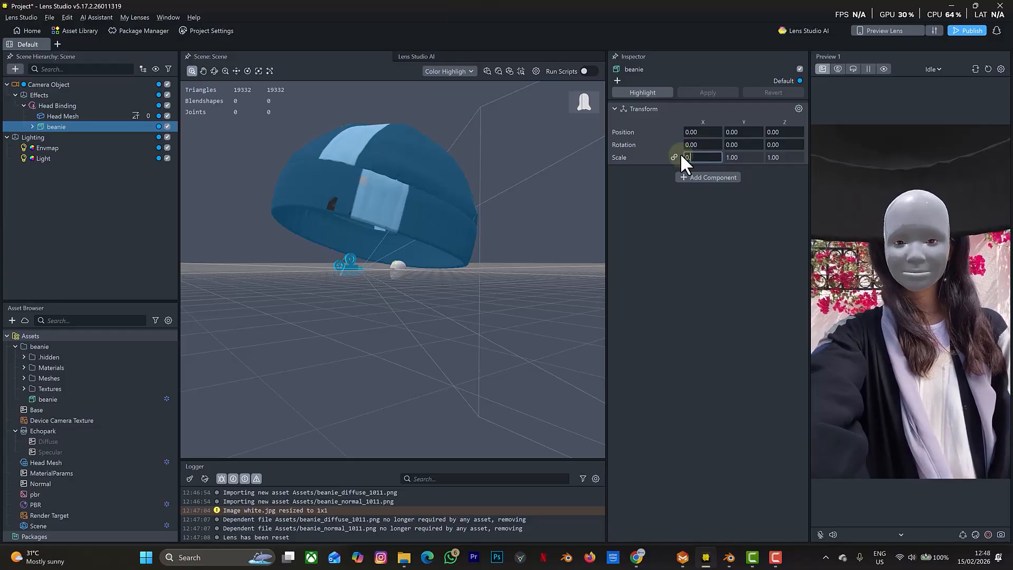
type(".5")
key("Return")
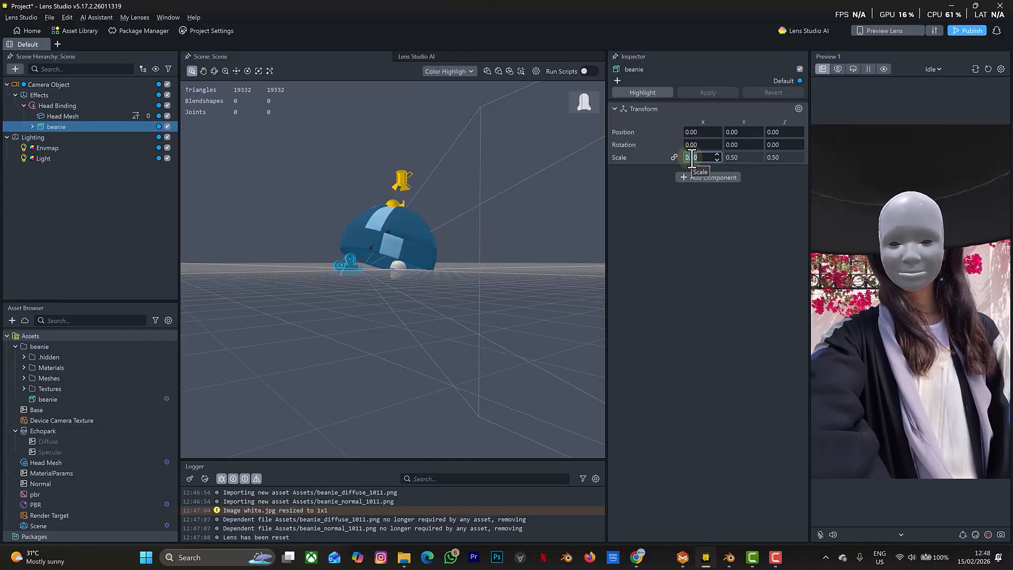
type("2")
key("Return")
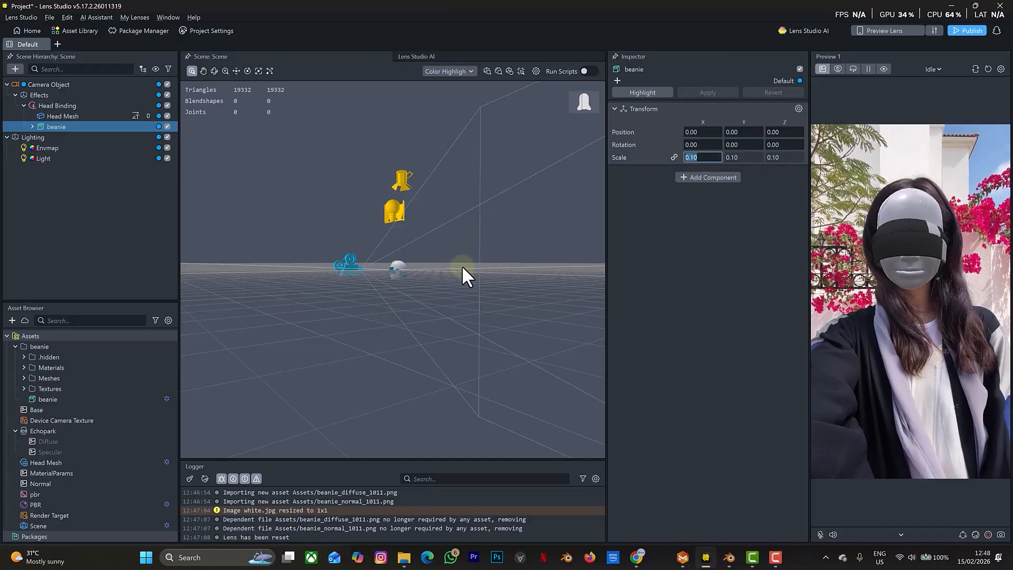
- Move the beanie up onto the head to about Y 6.53 and back to about Z -2.39
scroll(461, 265, "up", 5)
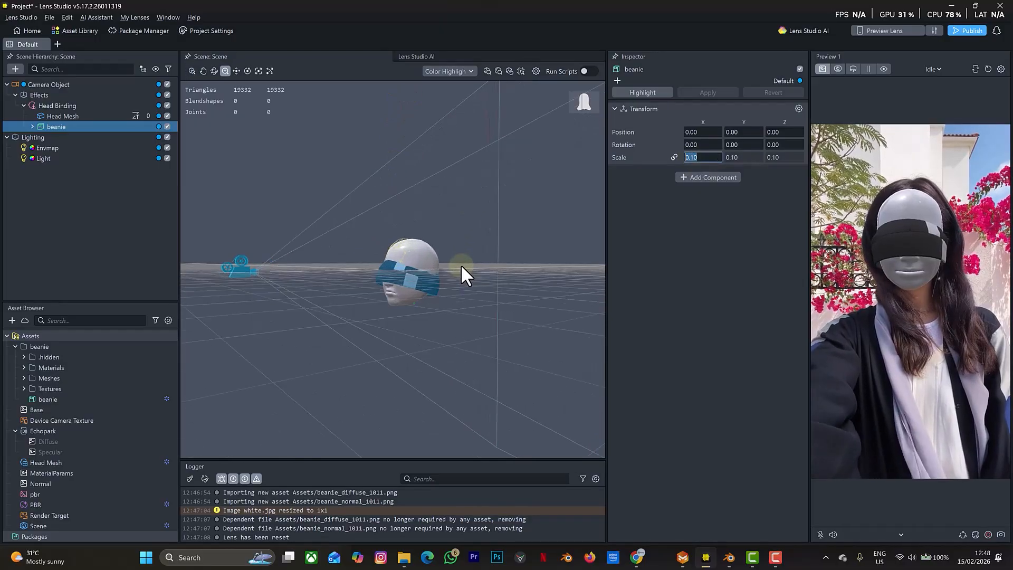
scroll(461, 264, "up", 5)
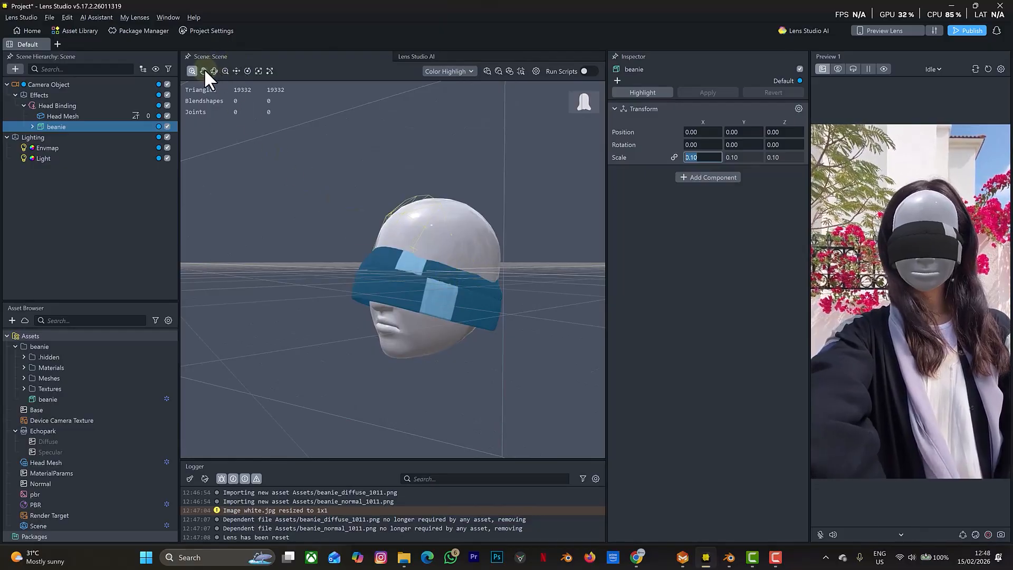
left_click(236, 71)
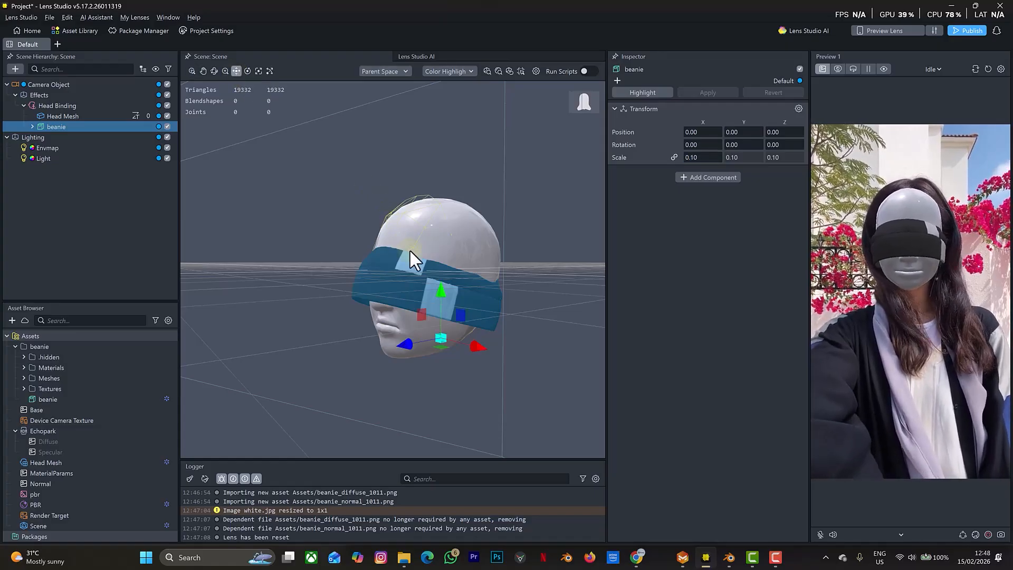
left_click_drag(441, 290, 451, 246)
right_click_drag(488, 251, 441, 251)
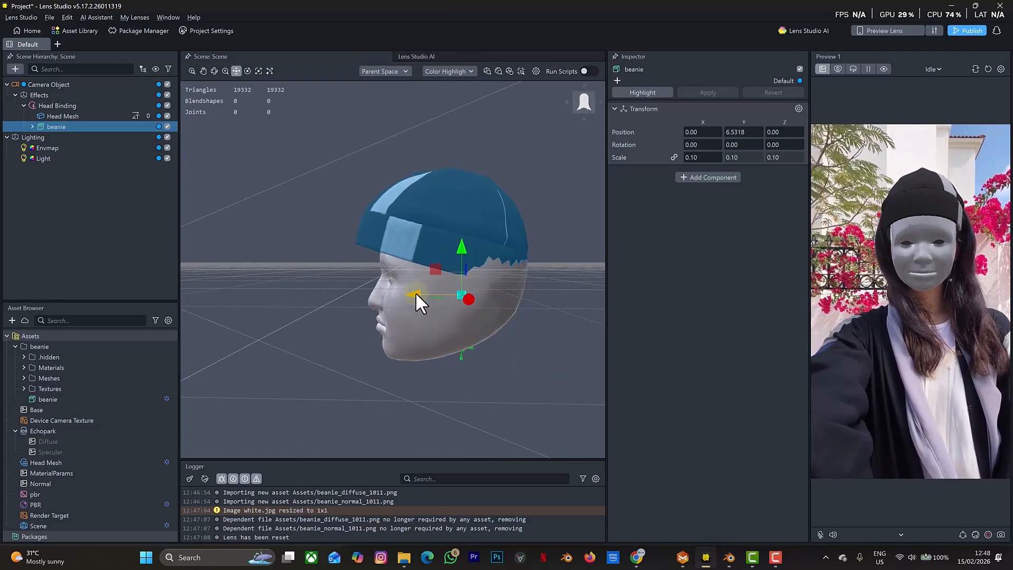
left_click_drag(416, 293, 434, 294)
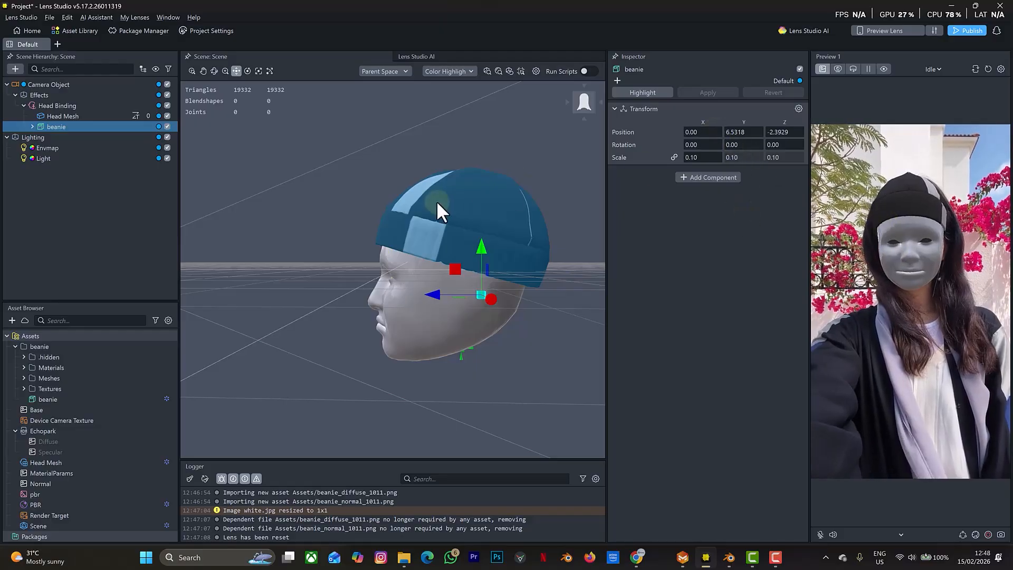
- Add an Occluder material to the project's assets and keep its default name
left_click(11, 321)
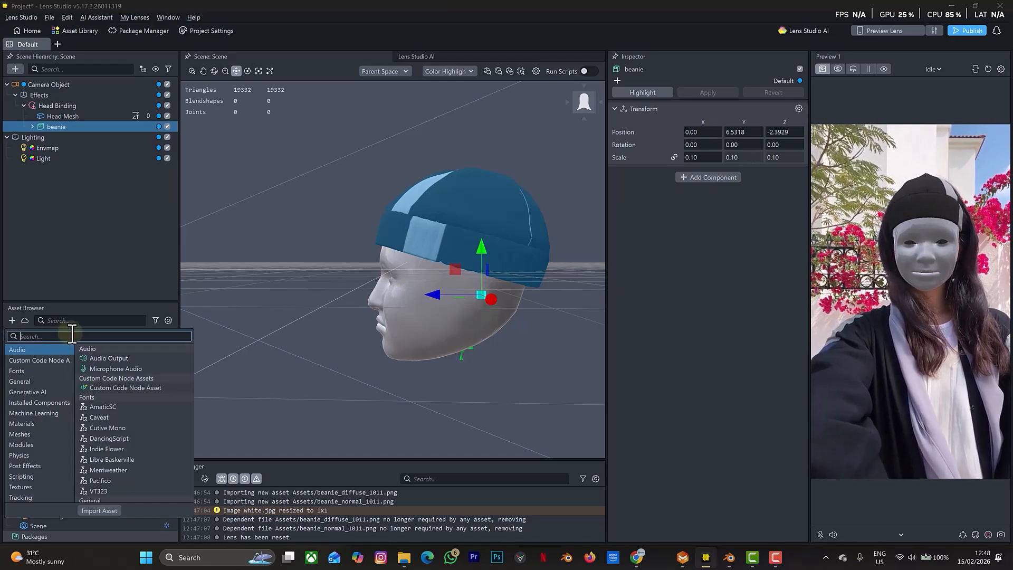
left_click(61, 291)
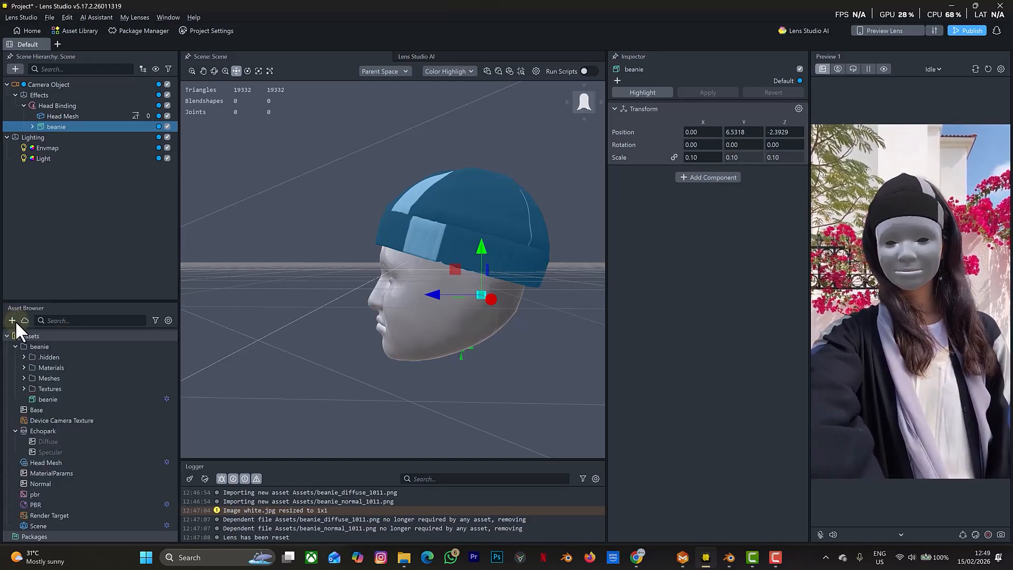
left_click(11, 321)
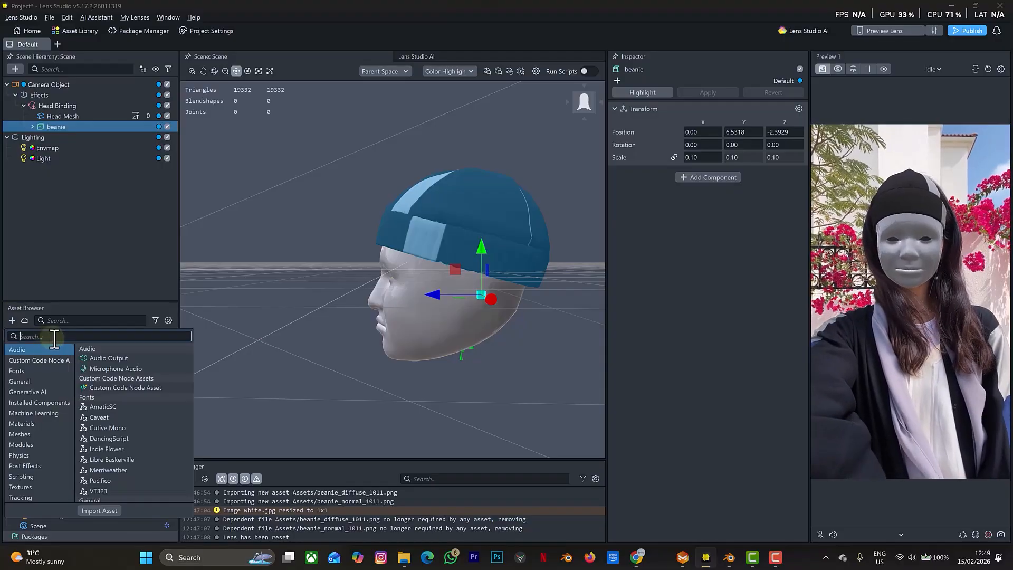
type("occ")
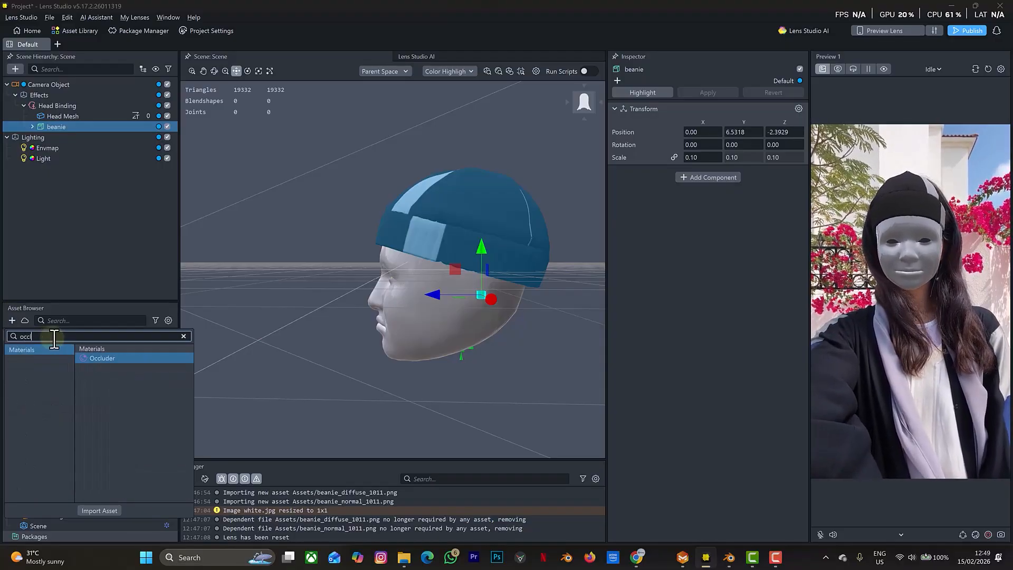
left_click(124, 357)
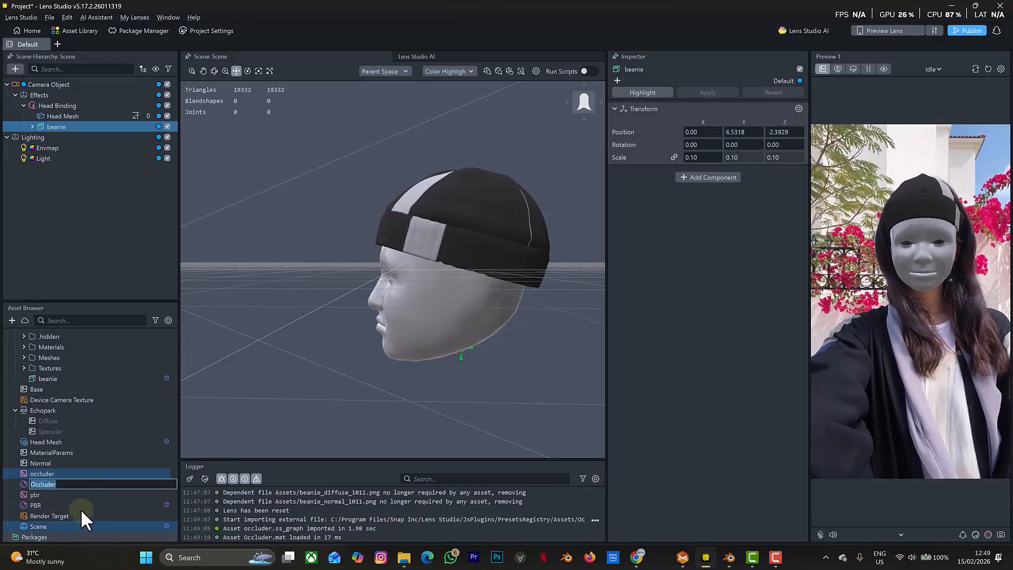
key("Return")
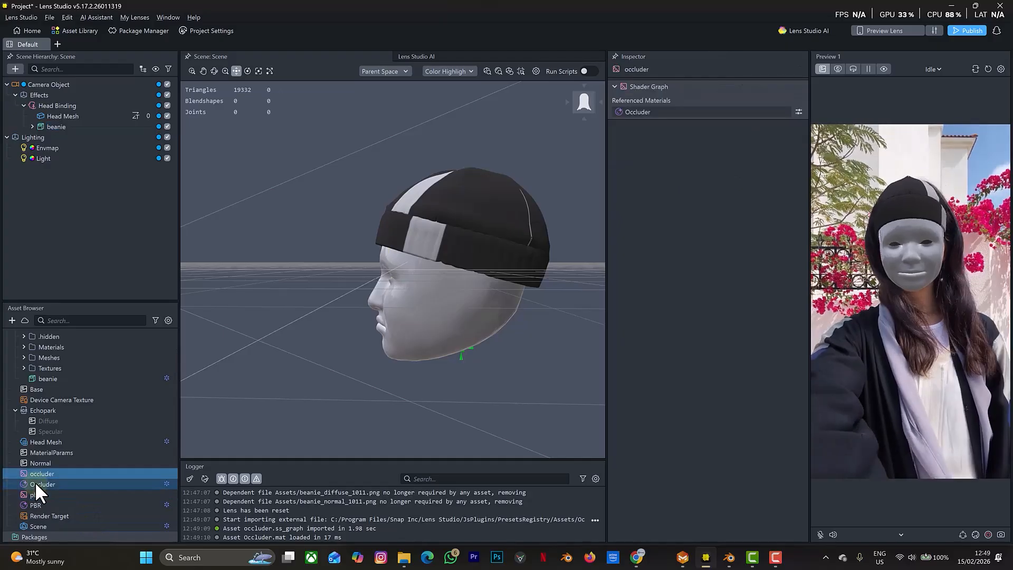
- Replace the Head Mesh's PBR material with the Occluder material
left_click(48, 119)
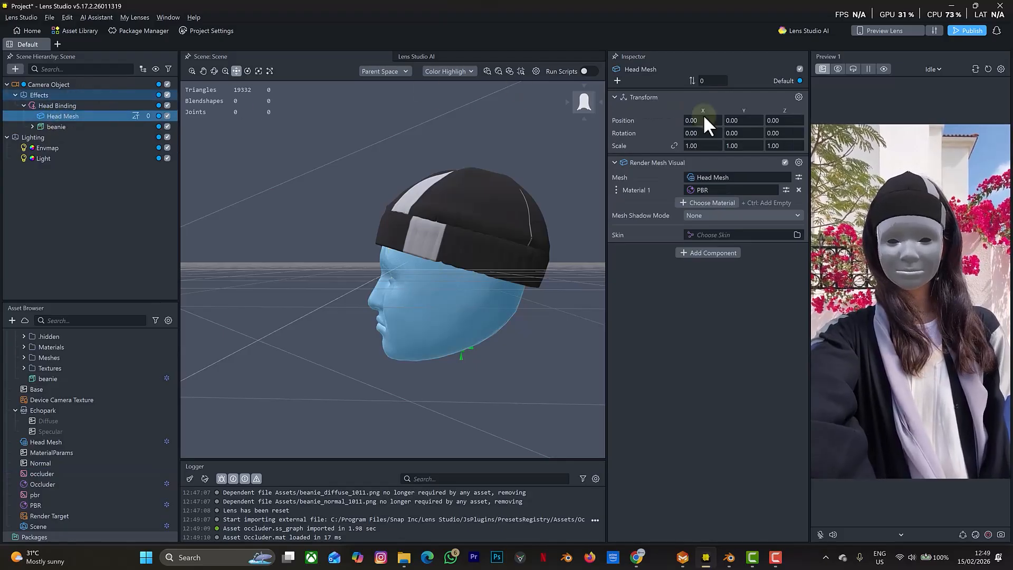
left_click(712, 191)
left_click(559, 210)
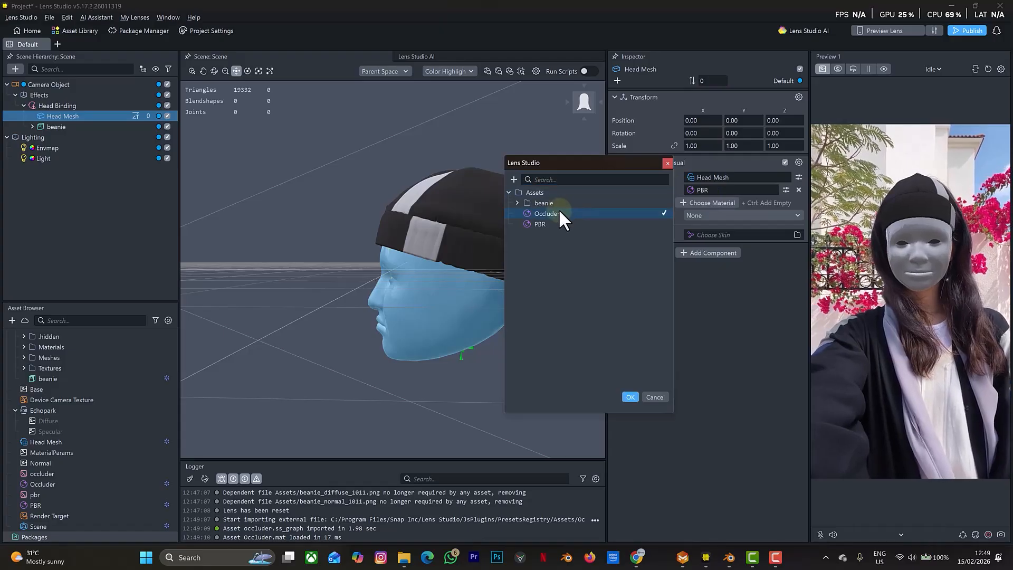
left_click(628, 397)
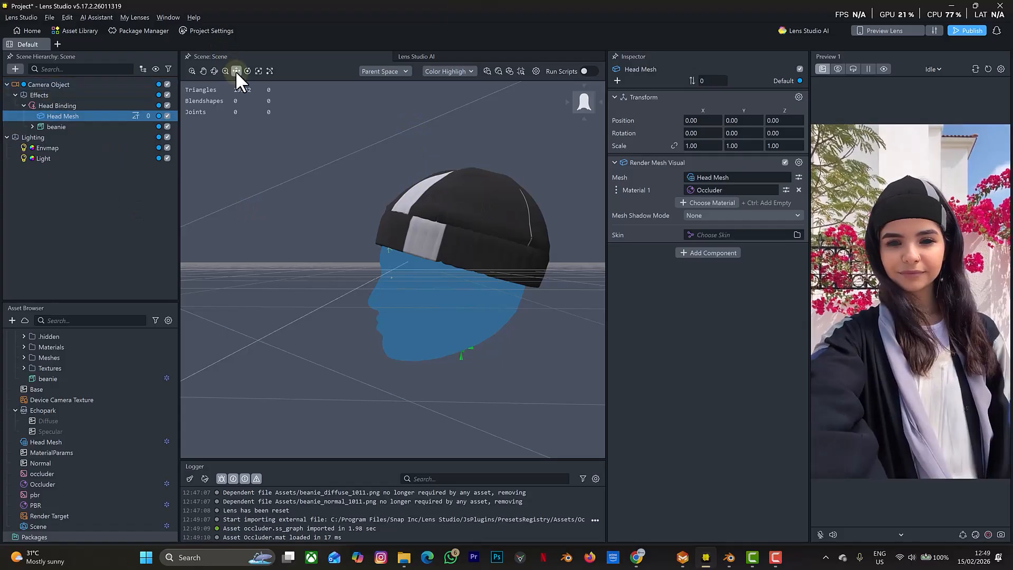
- Nudge the parent beanie object to Y 6.531 and switch the lens preview to the live webcam feed
left_click(235, 71)
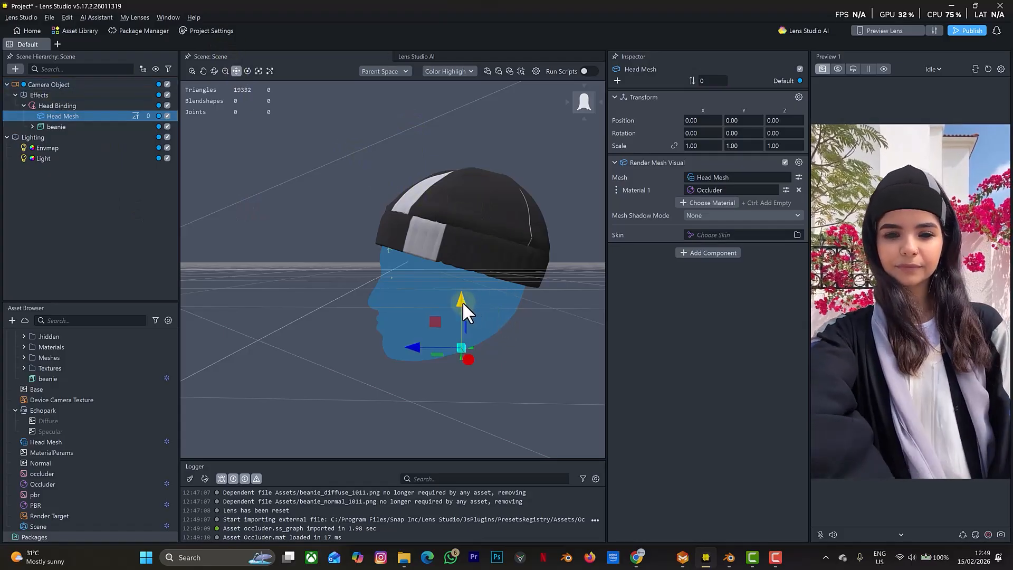
left_click(470, 241)
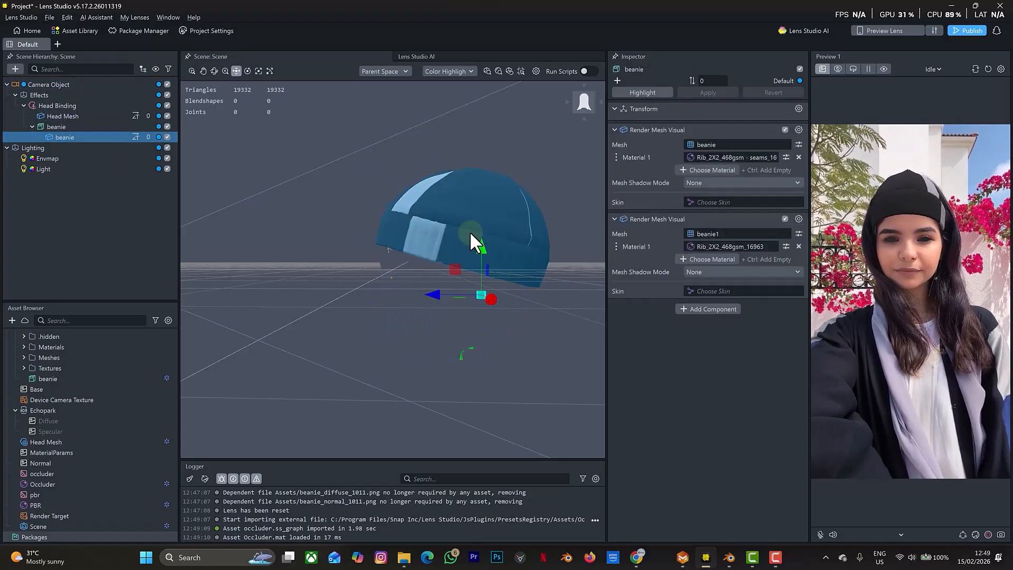
left_click(65, 126)
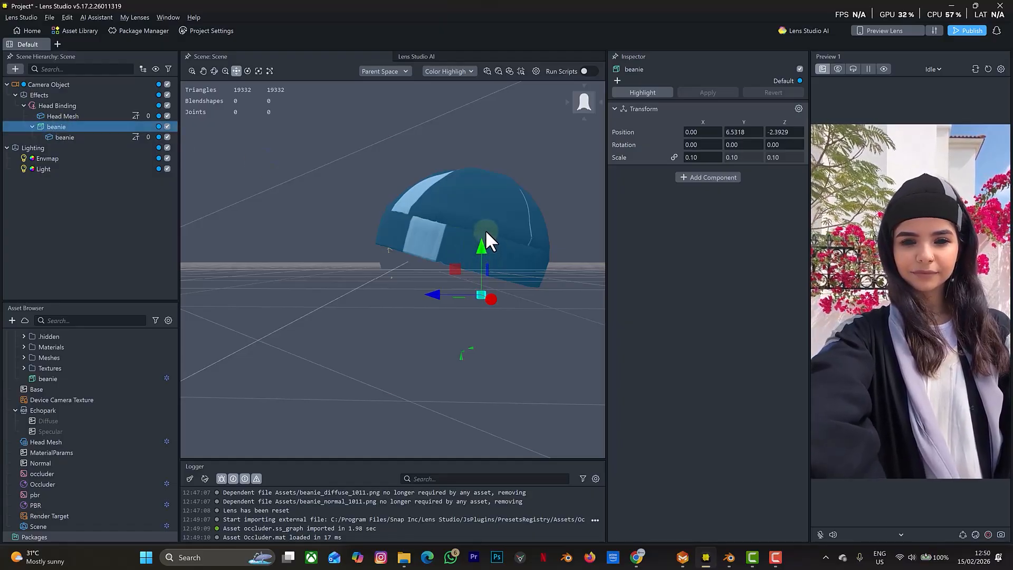
mouse_move(480, 249)
left_mouse_down()
mouse_move(480, 235)
mouse_move(484, 250)
left_mouse_up()
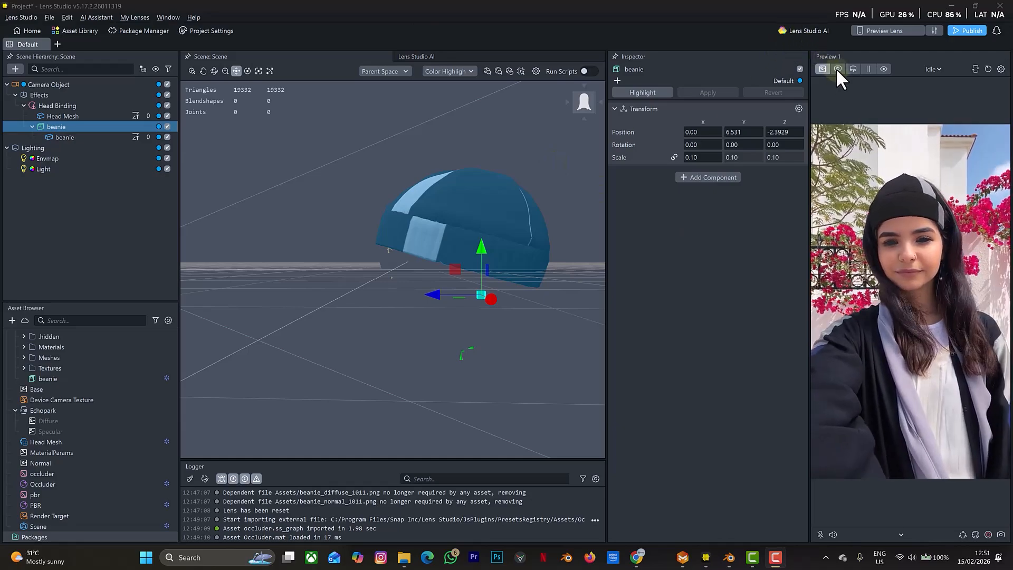
left_click(836, 68)
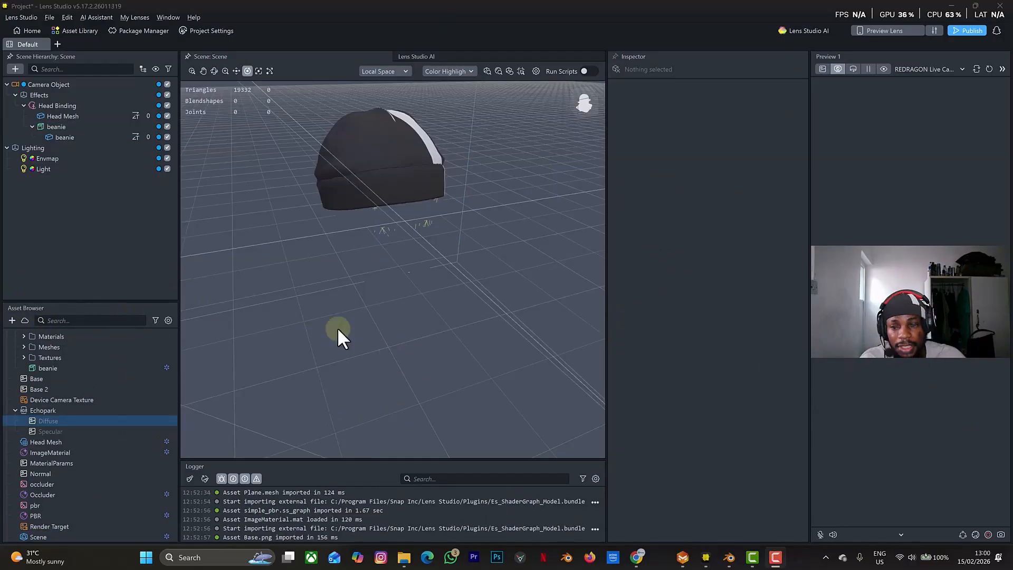
- Add a Plane mesh to the project's assets and keep its default name
left_click(12, 320)
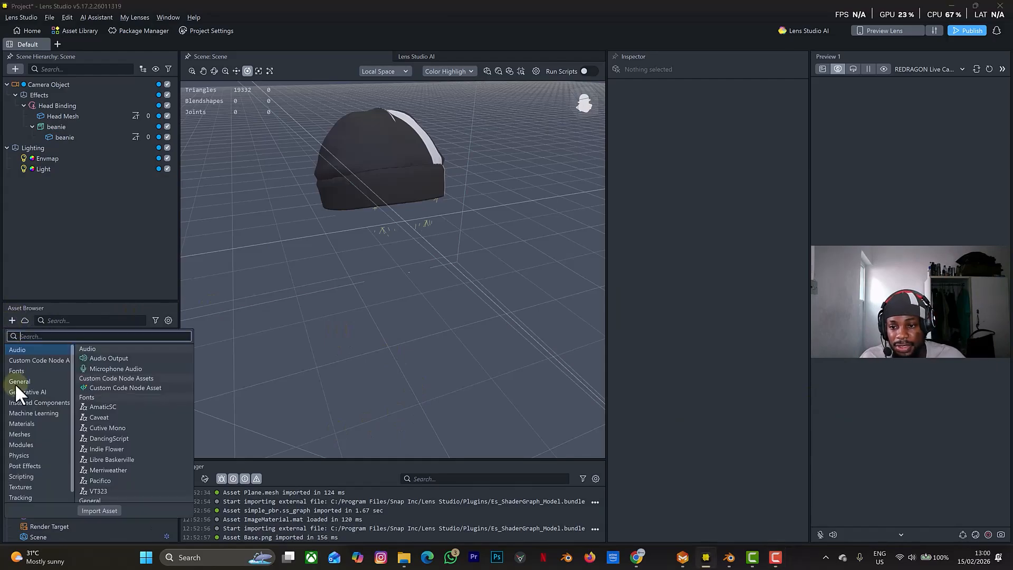
mouse_move(17, 433)
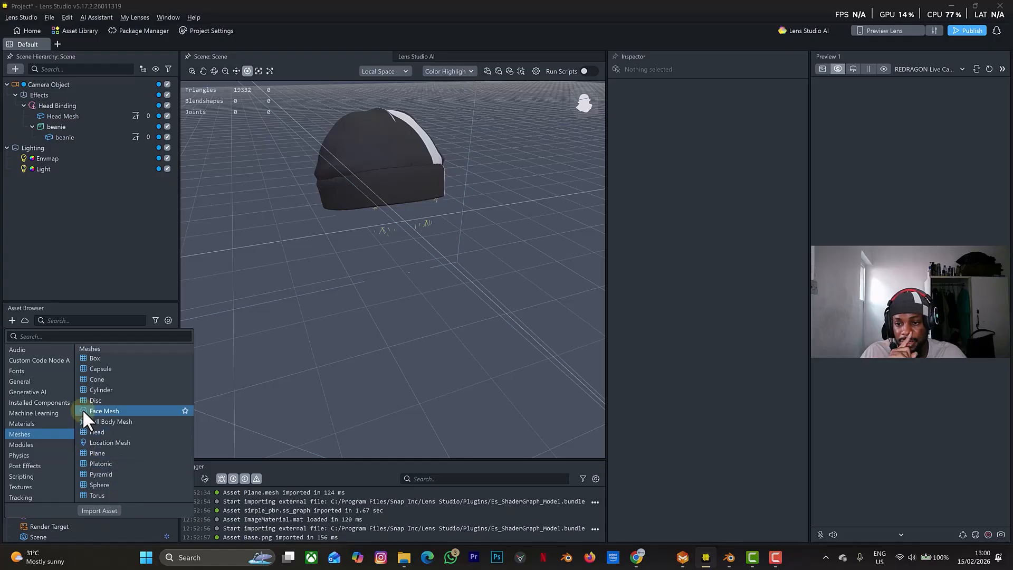
left_click(63, 335)
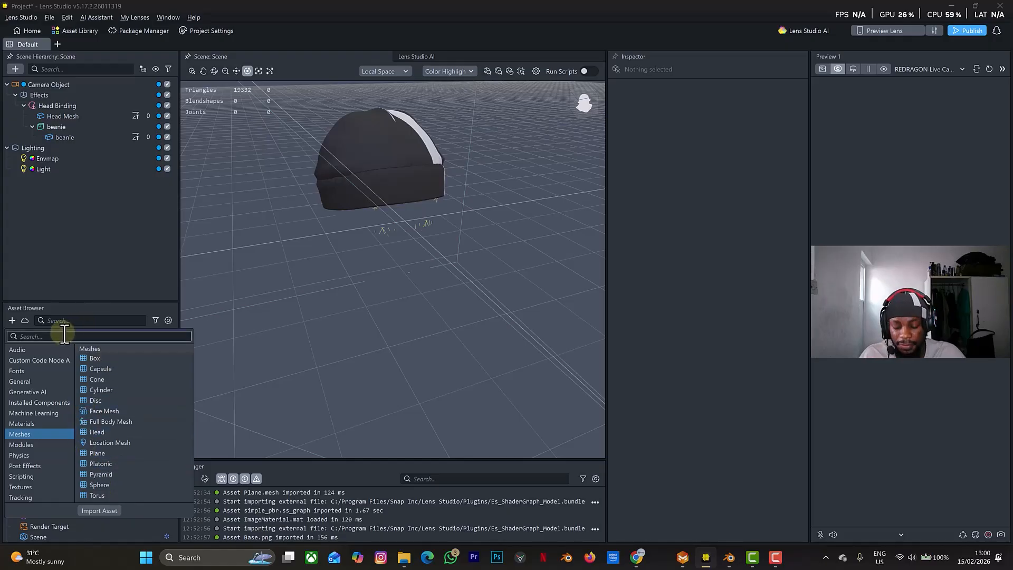
type("plane")
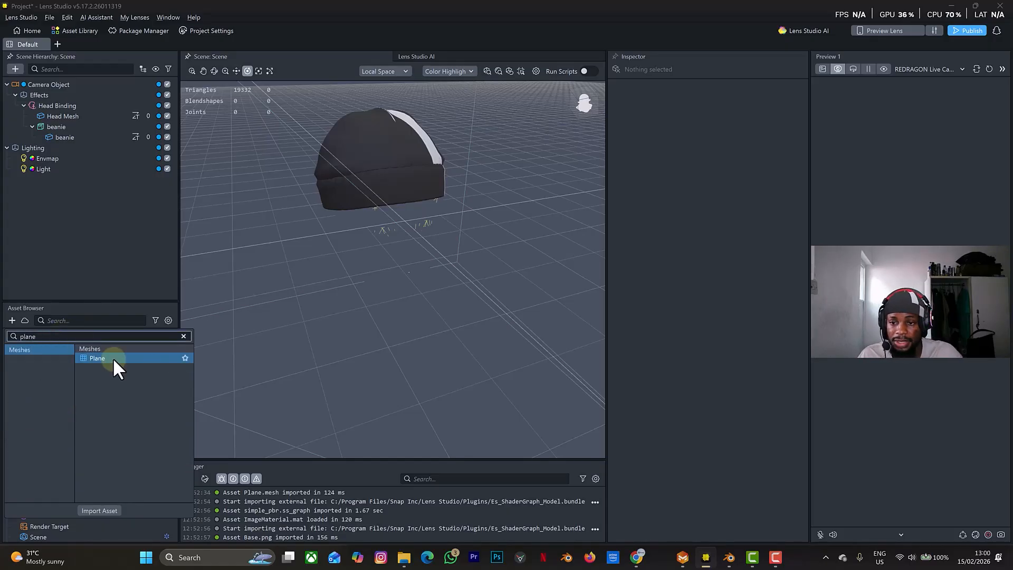
left_click(113, 357)
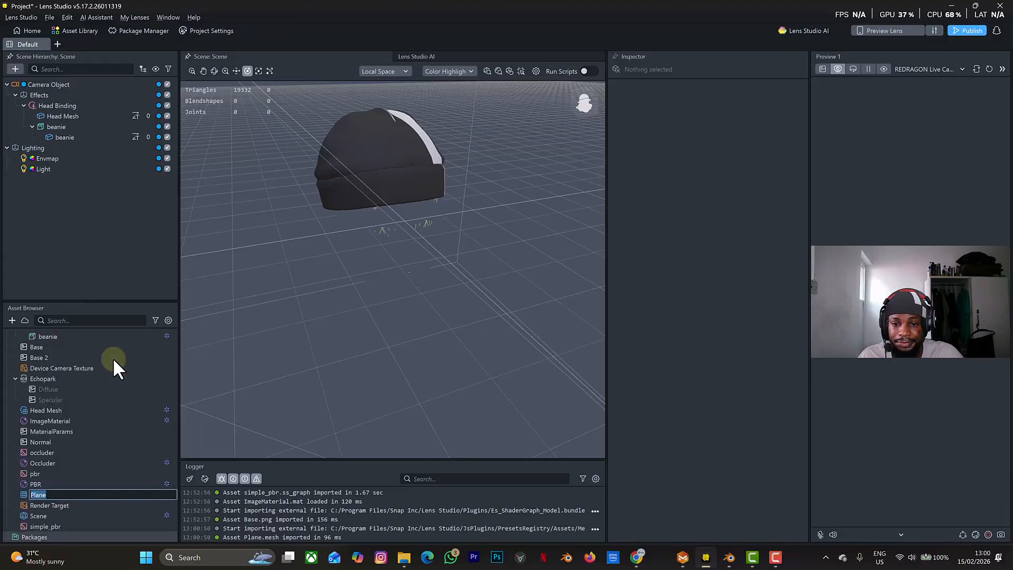
left_click(7, 484)
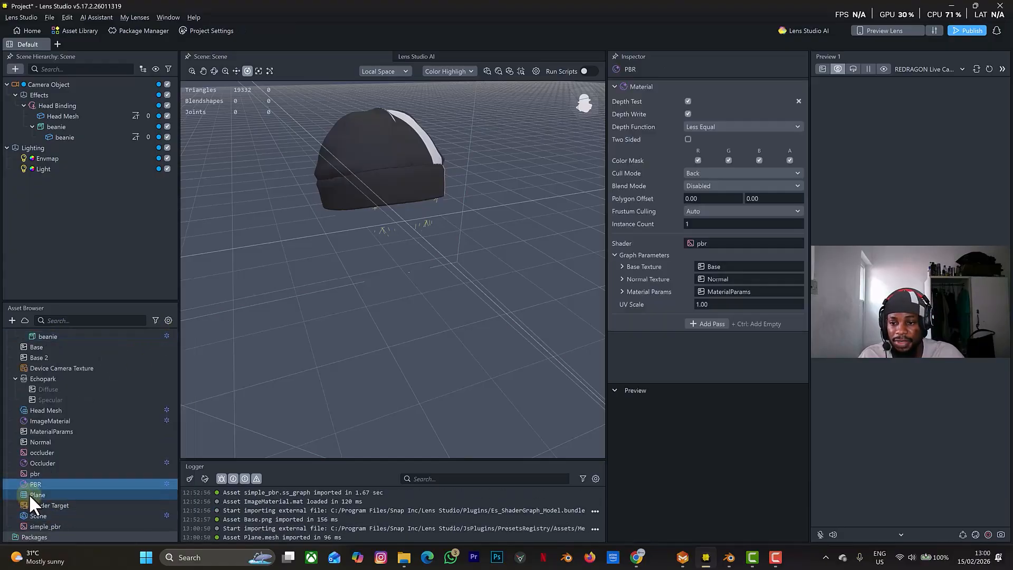
- Place the Plane mesh in the scene as a child of Head Binding and get it ready for moving
left_click_drag(30, 494, 60, 109)
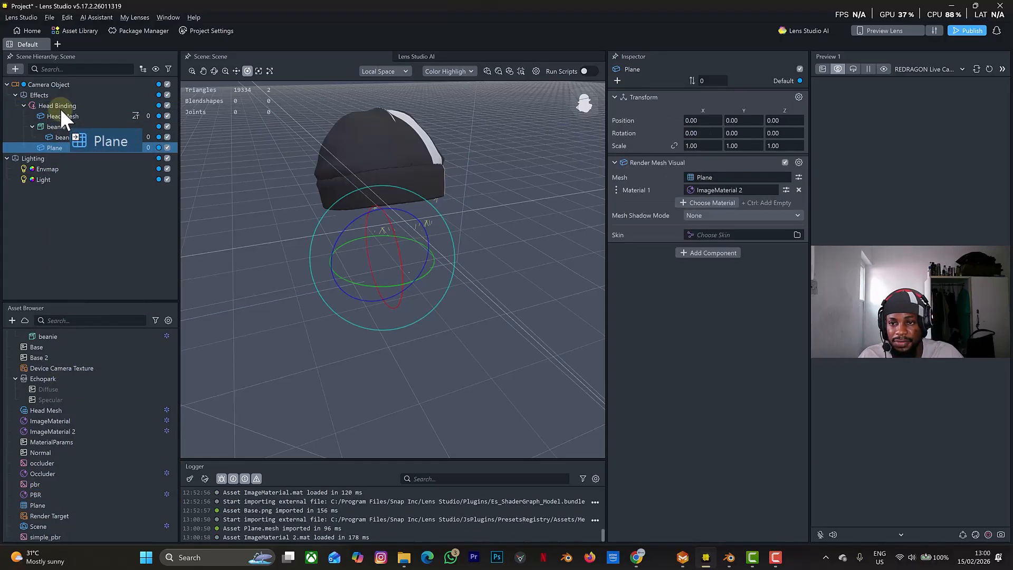
left_click_drag(402, 221, 353, 197, "alt")
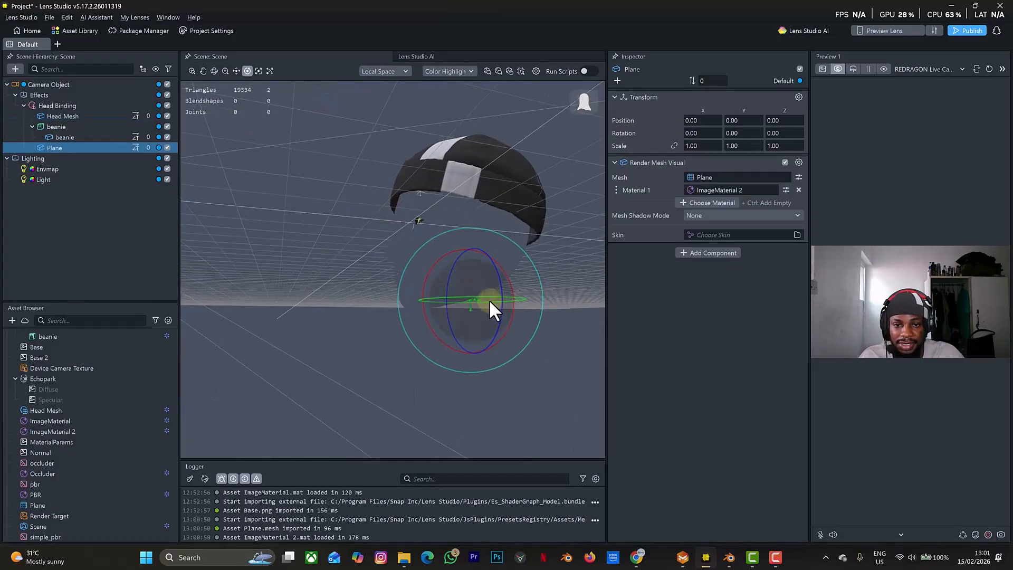
left_click(236, 71)
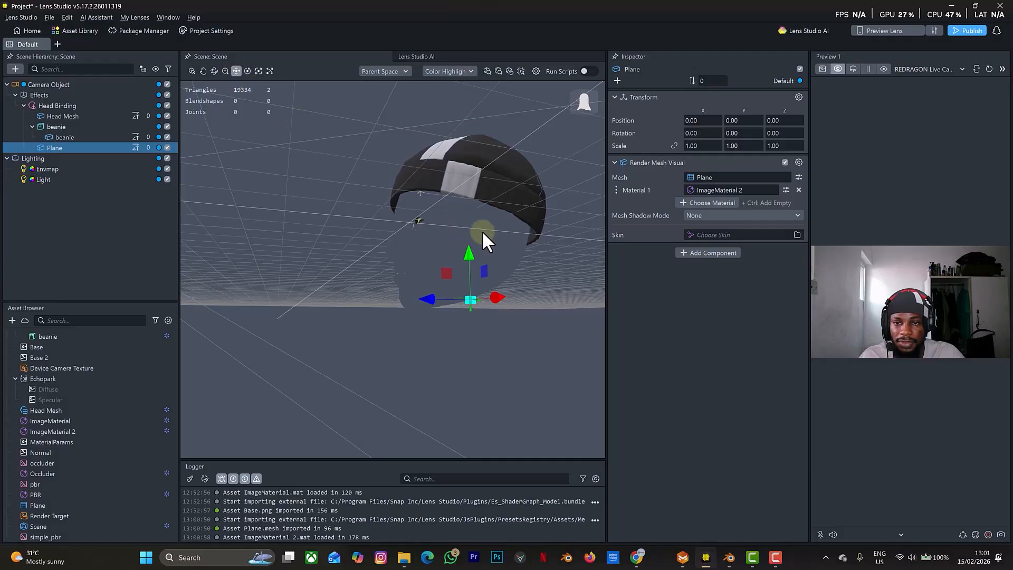
left_click_drag(527, 264, 491, 293, "alt")
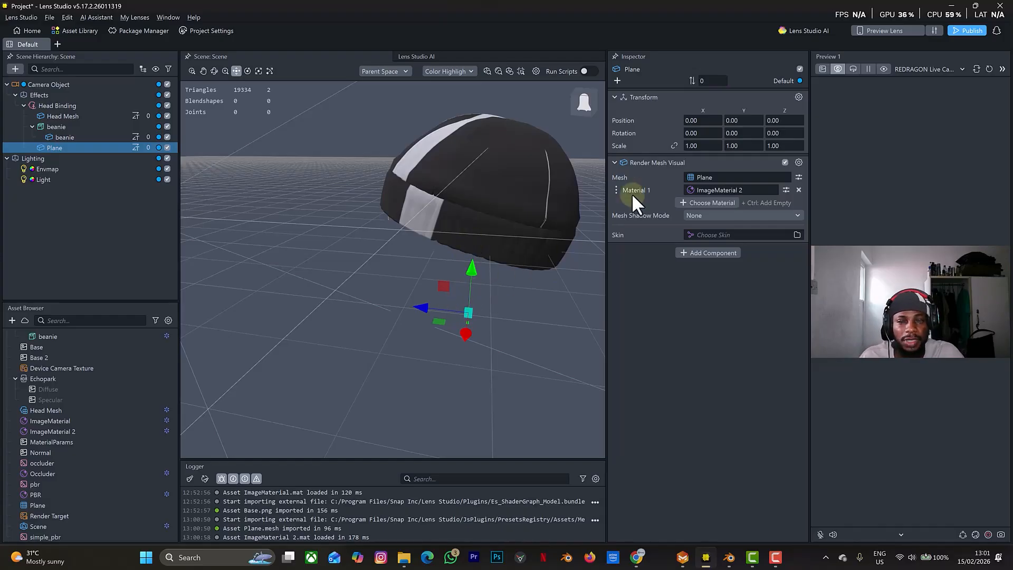
- Link the Plane's scale axes and set its scale to 14 uniformly
left_click(52, 147)
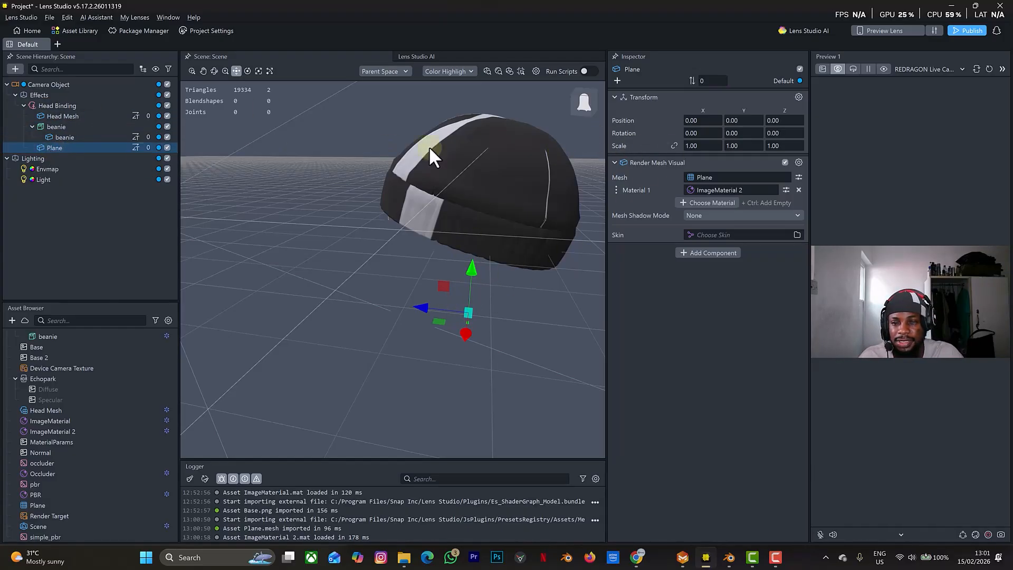
left_click(674, 146)
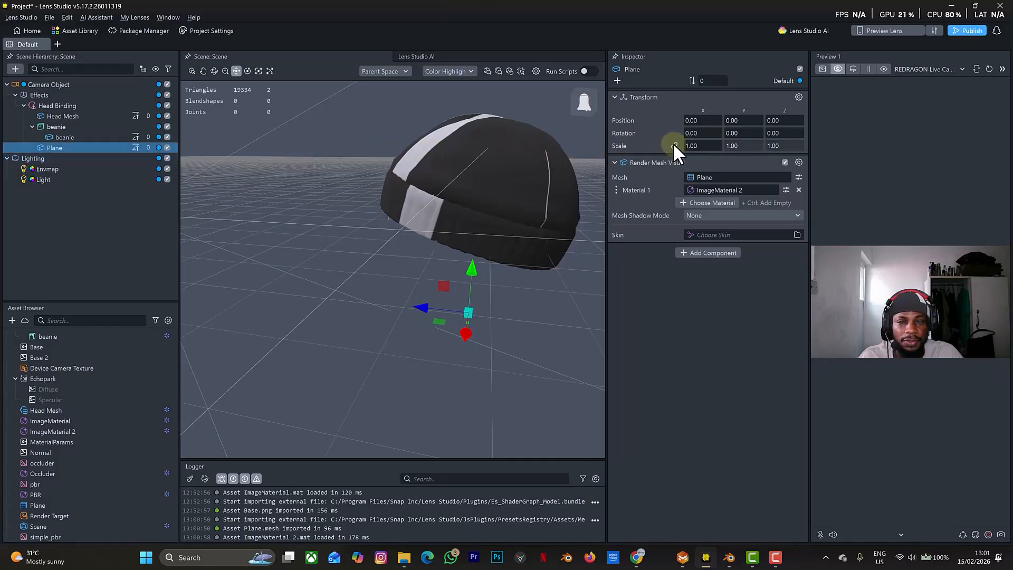
left_click_drag(704, 147, 675, 149)
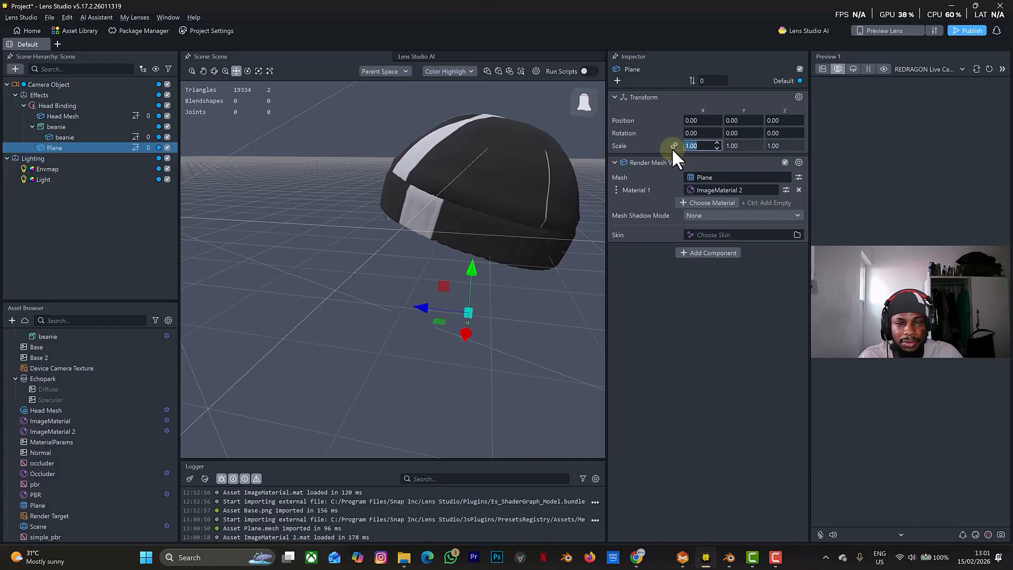
key("Return")
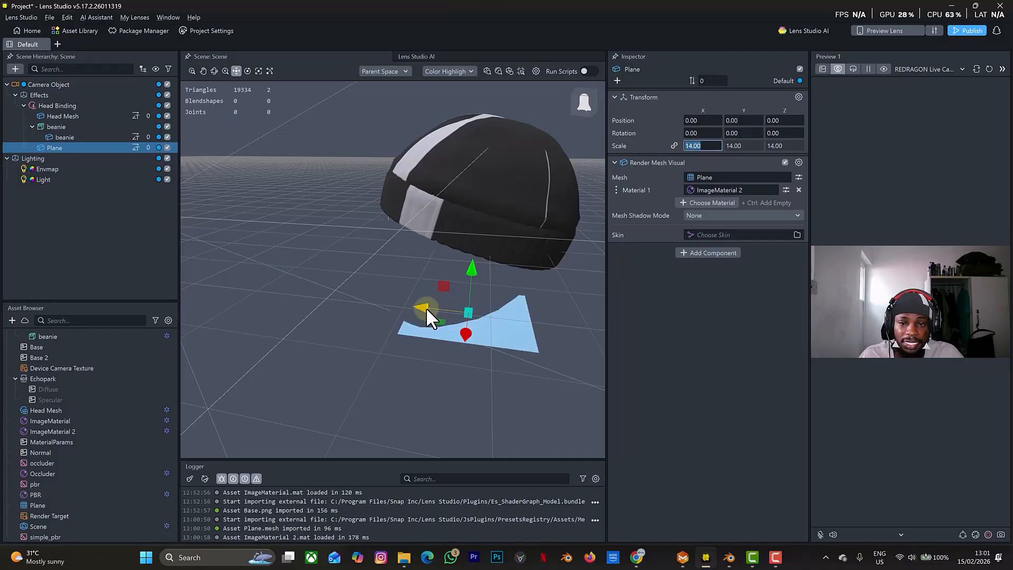
- Move the Plane along Z to about 23.22 so it lies in front of the beanie
left_click_drag(364, 298, 260, 291)
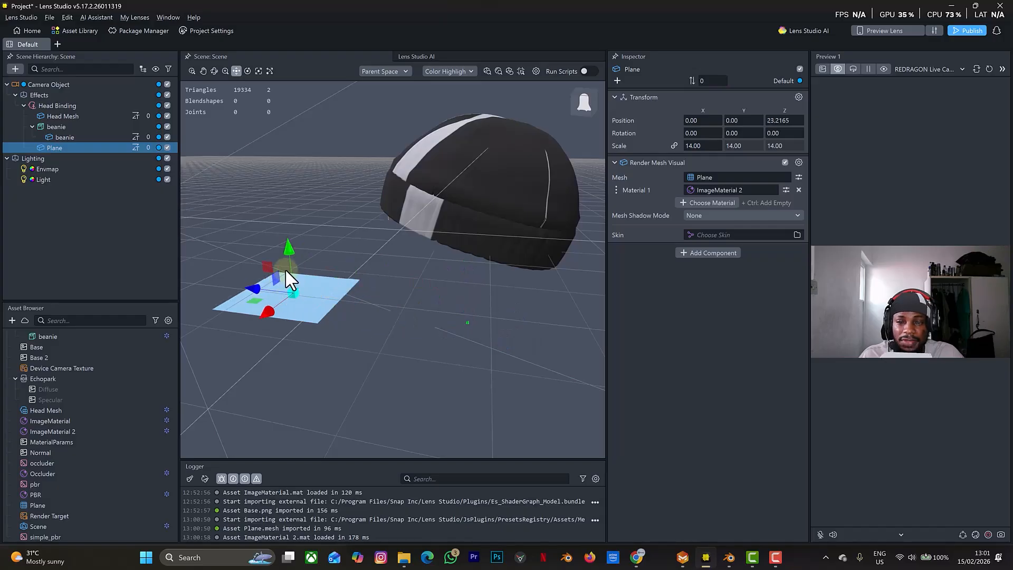
scroll(369, 225, "down", 8)
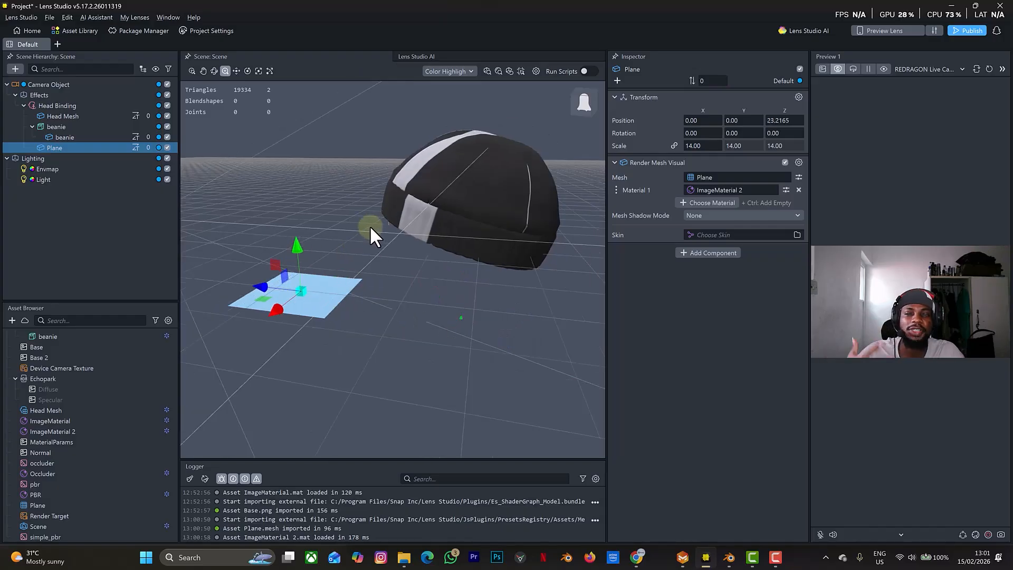
scroll(369, 226, "down", 6)
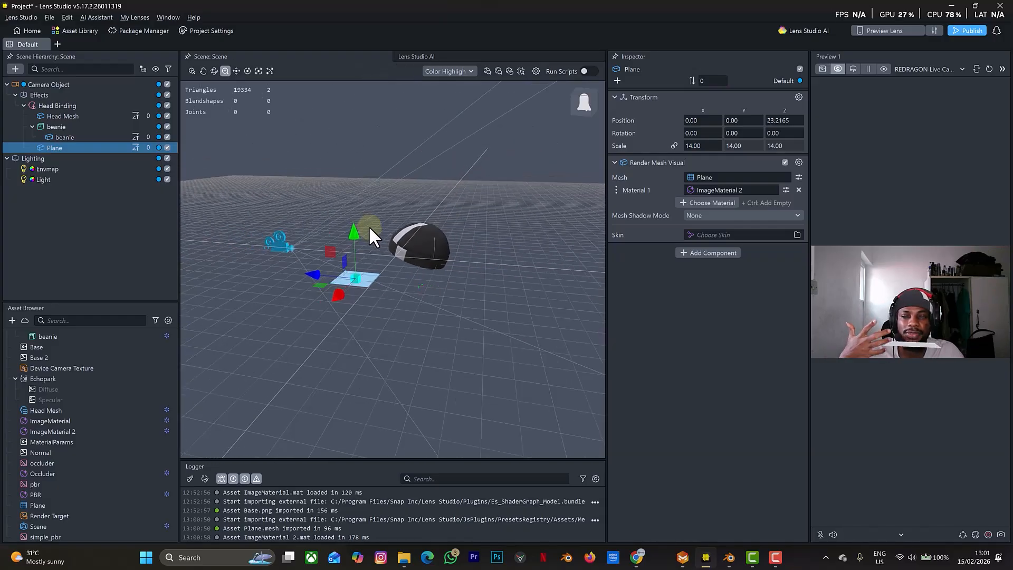
left_click(412, 253)
scroll(412, 252, "up", 3)
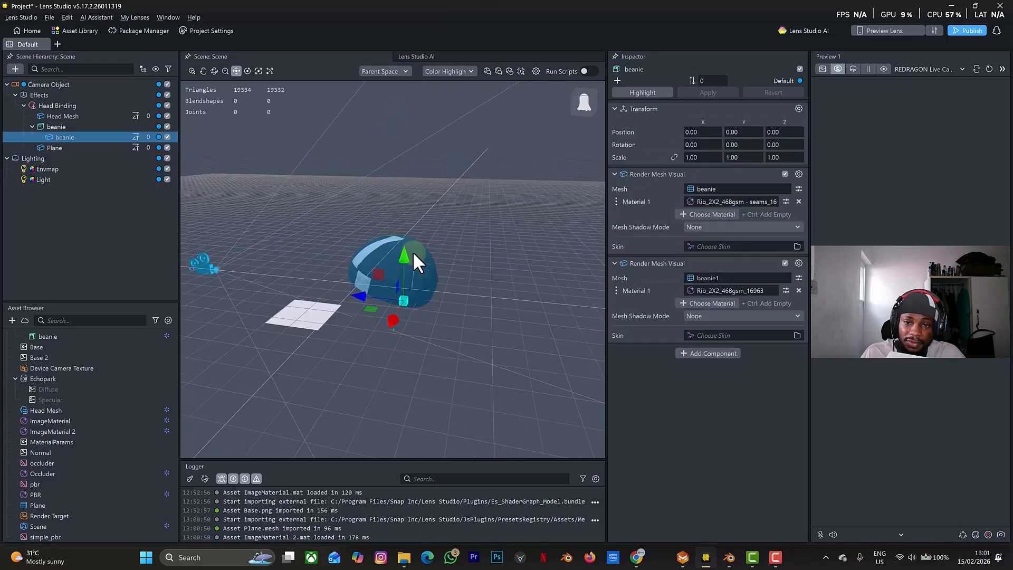
left_click(316, 318)
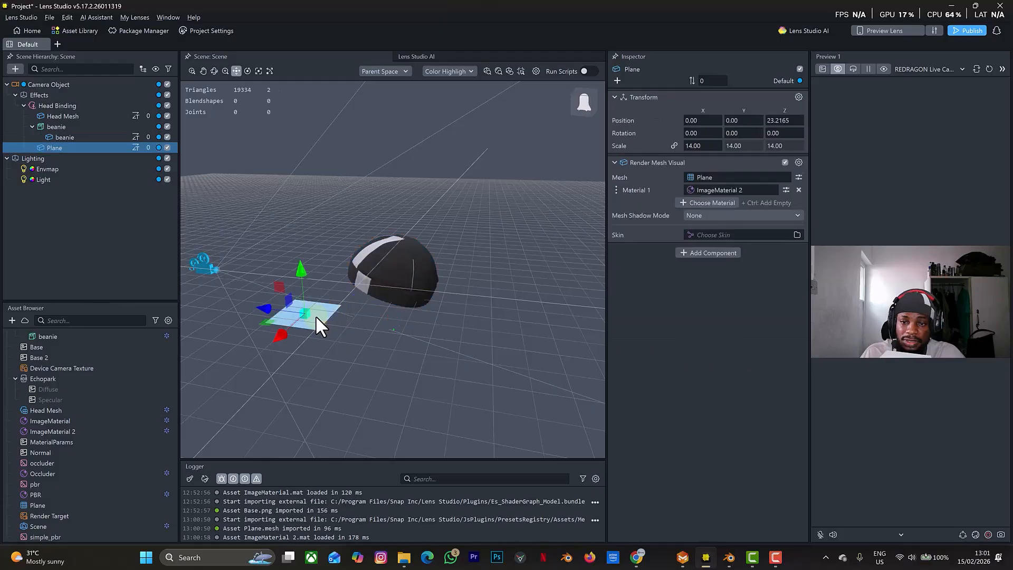
double_click(316, 317)
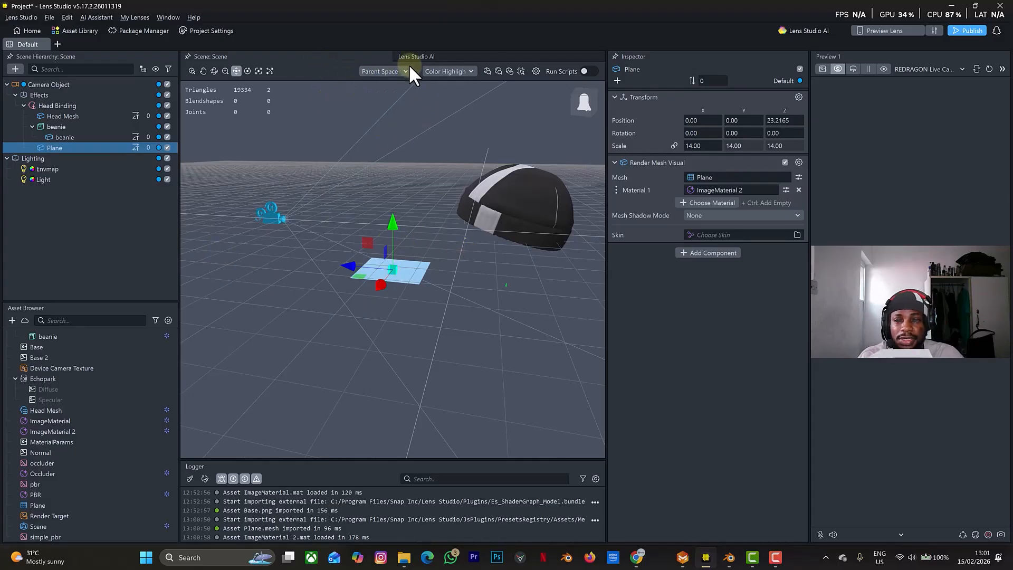
- Rotate the Plane upright about its X axis to about 91 degrees
left_click(248, 70)
left_click_drag(431, 239, 320, 224)
key("e")
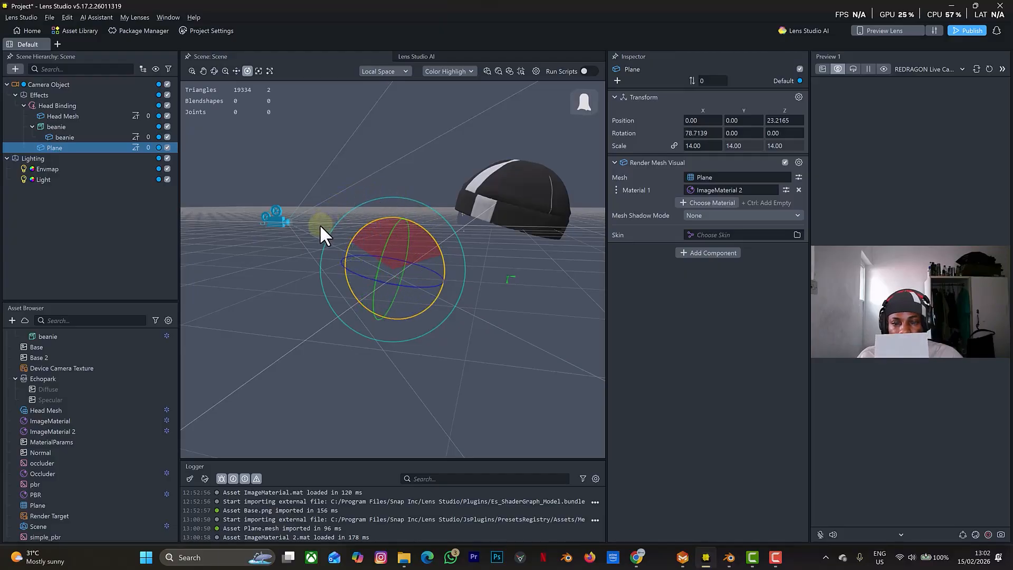
key("alt")
left_click_drag(524, 240, 408, 214, "alt")
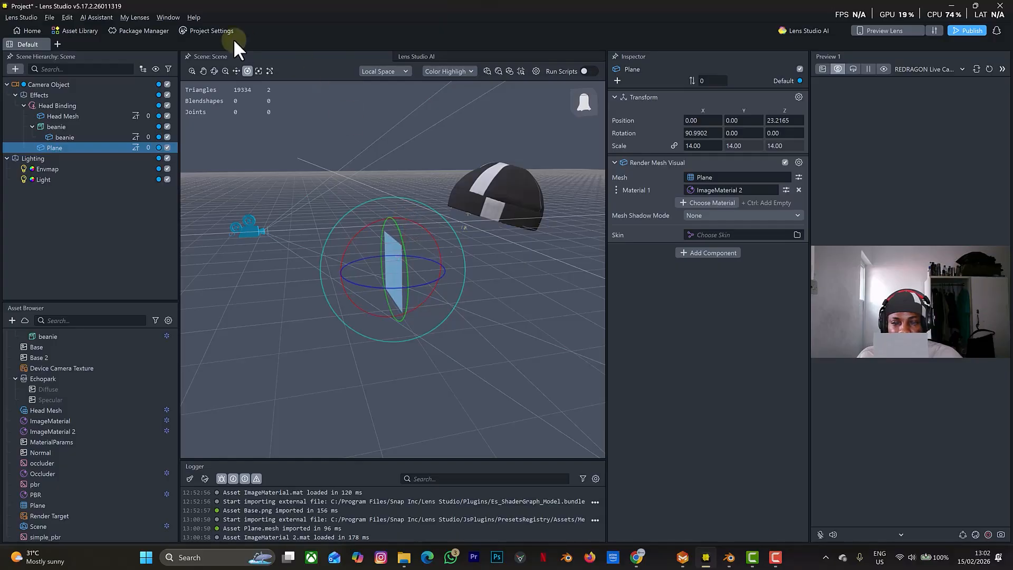
- Move the Plane back toward the head to Z about 3.93 and raise it to Y about 7
left_click(235, 70)
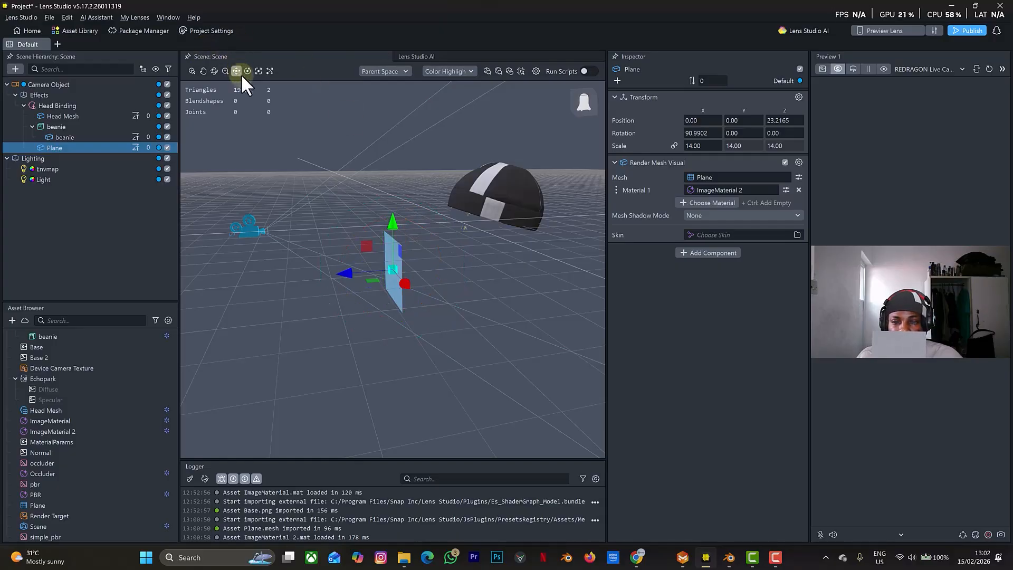
left_click_drag(351, 274, 439, 255)
right_click_drag(510, 255, 584, 266)
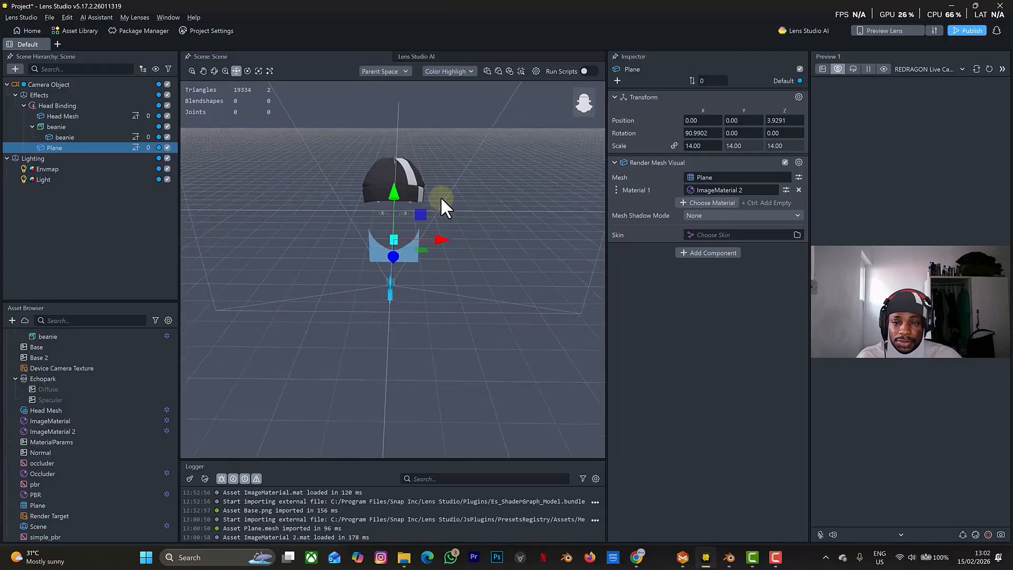
scroll(441, 197, "up", 5)
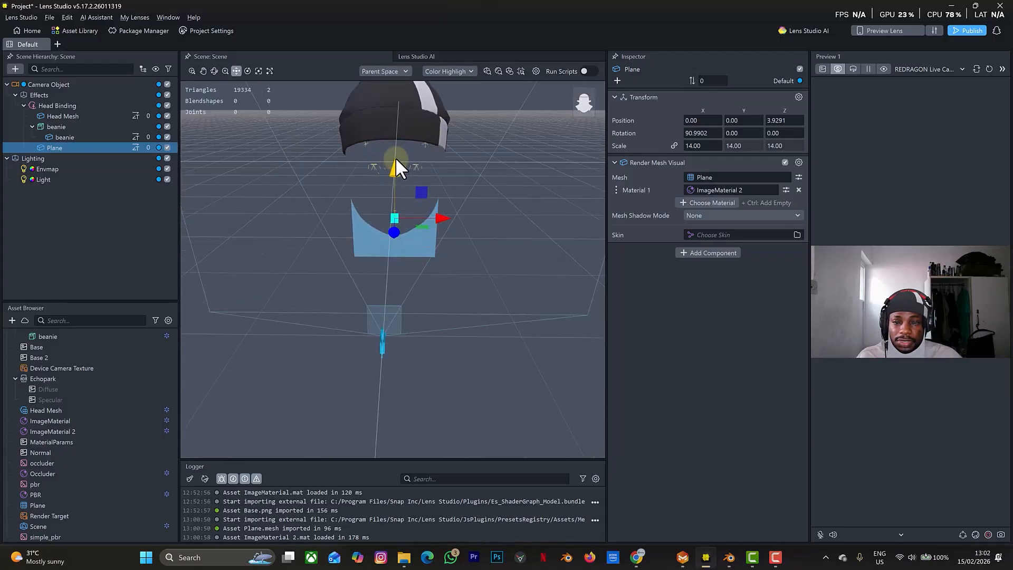
left_click_drag(396, 158, 397, 116)
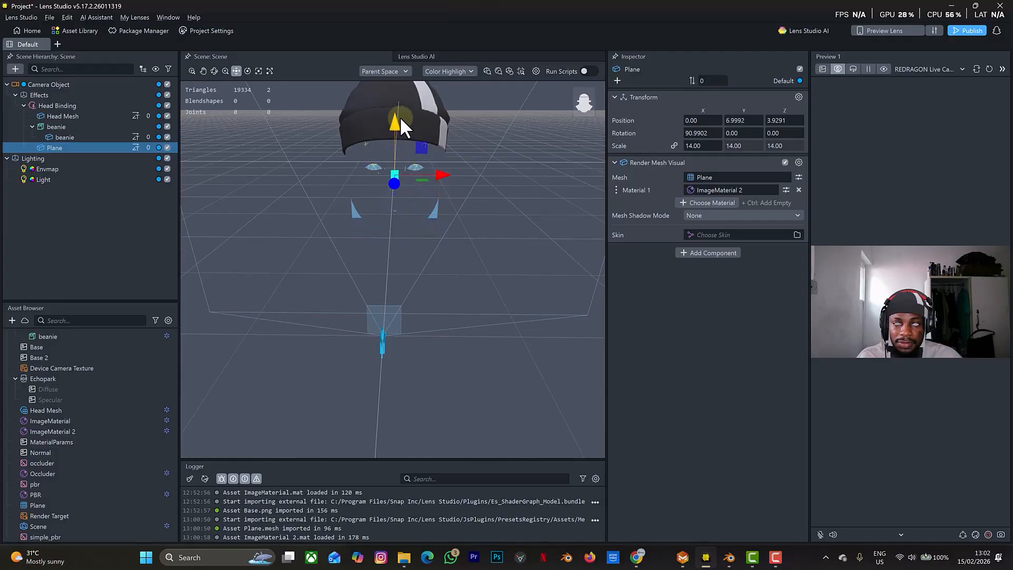
left_click_drag(501, 163, 479, 149, "alt")
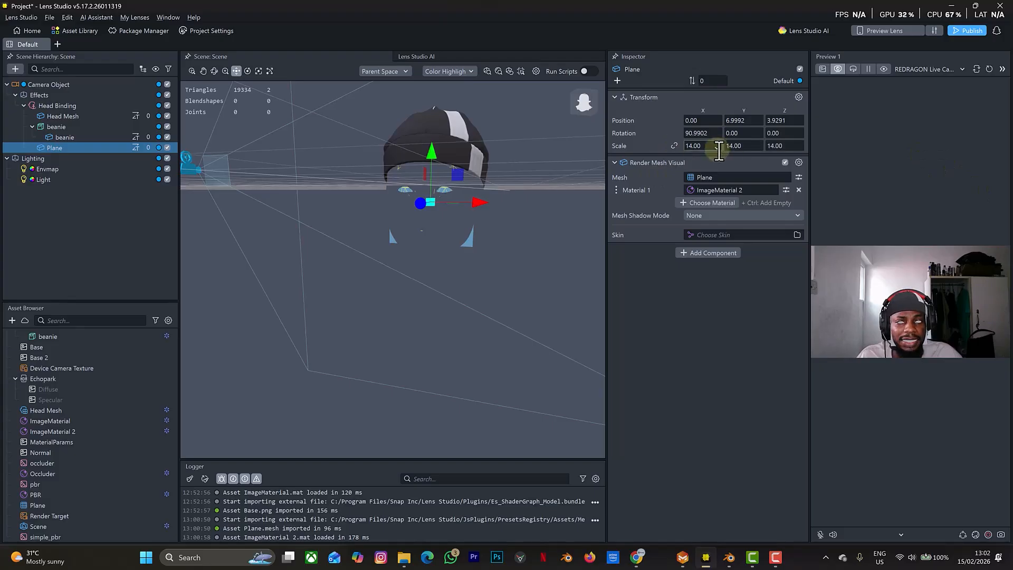
- Narrow the Plane to an X scale of 12 only and raise it to Y about 8.17
left_click(699, 146)
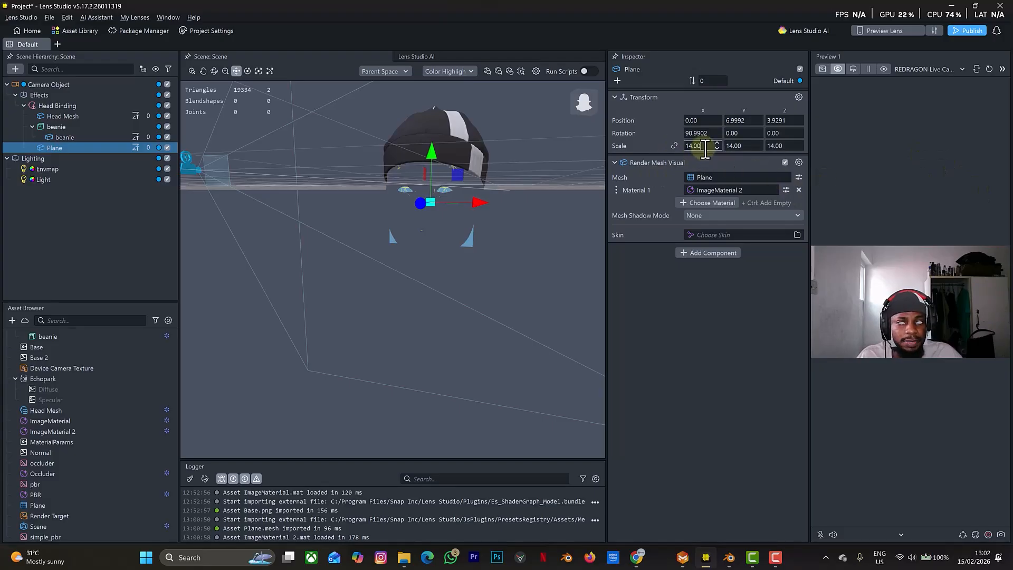
type("12")
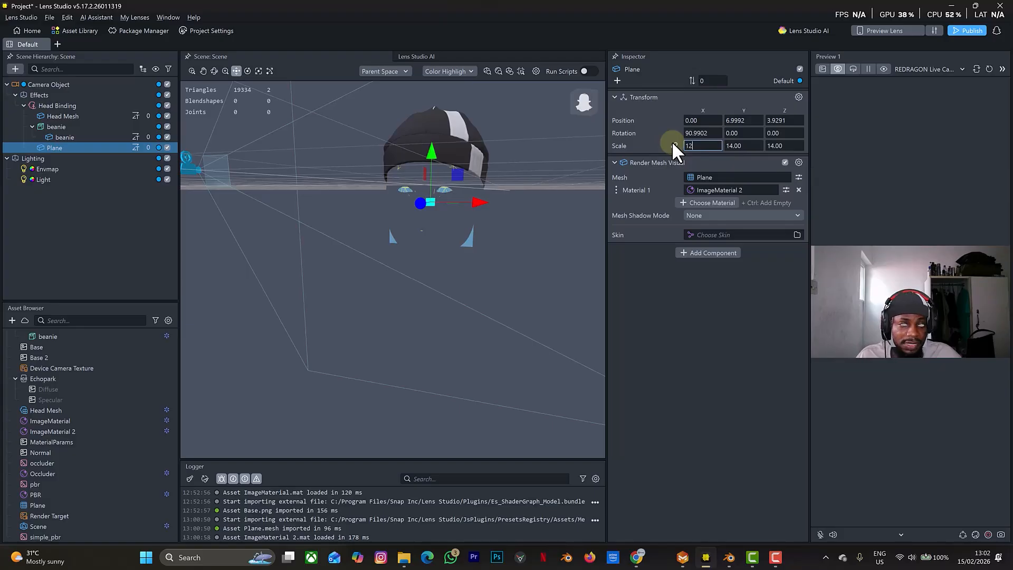
key("Return")
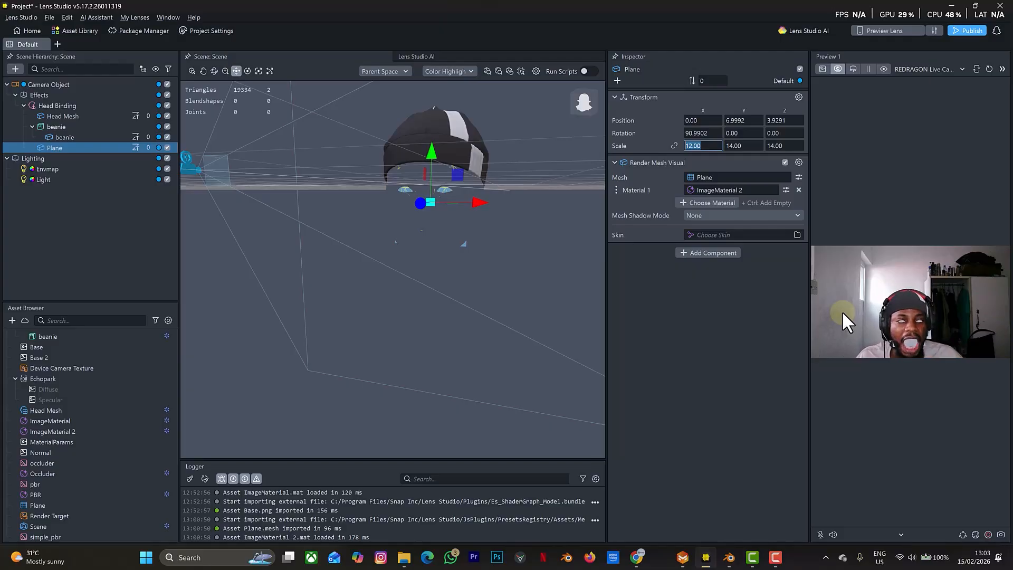
left_click_drag(433, 149, 432, 141)
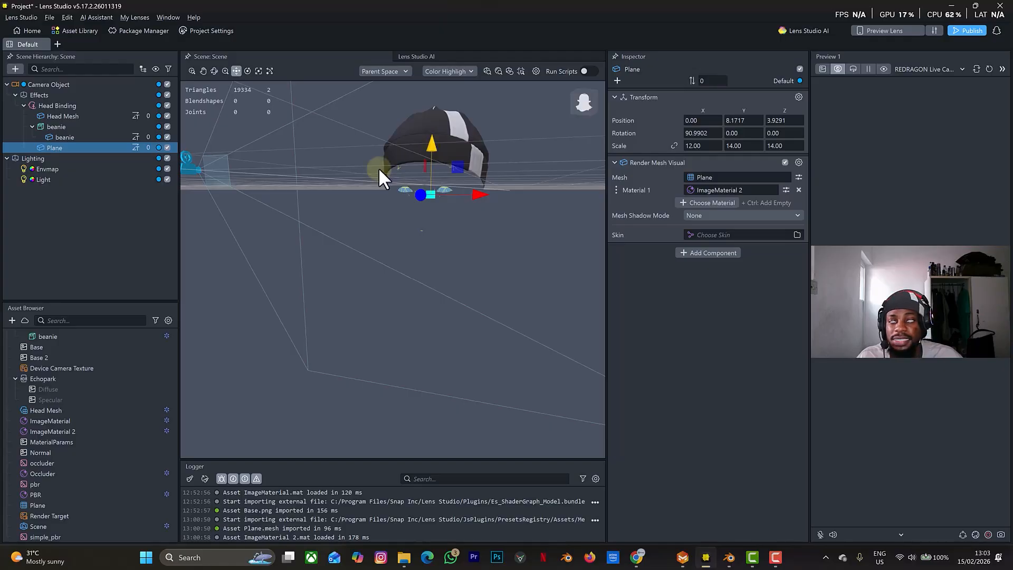
right_click_drag(484, 229, 512, 230)
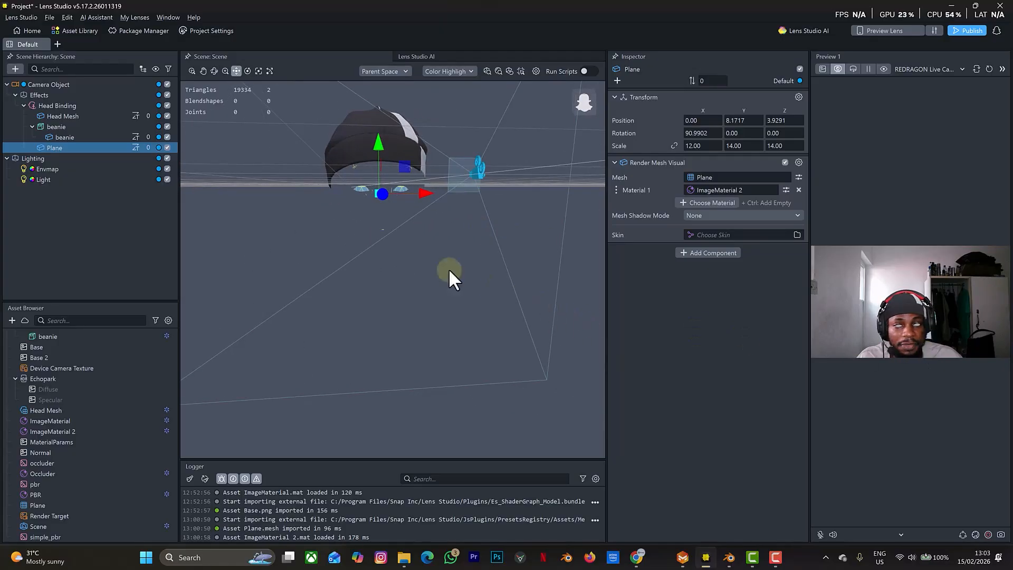
right_click_drag(419, 238, 401, 235)
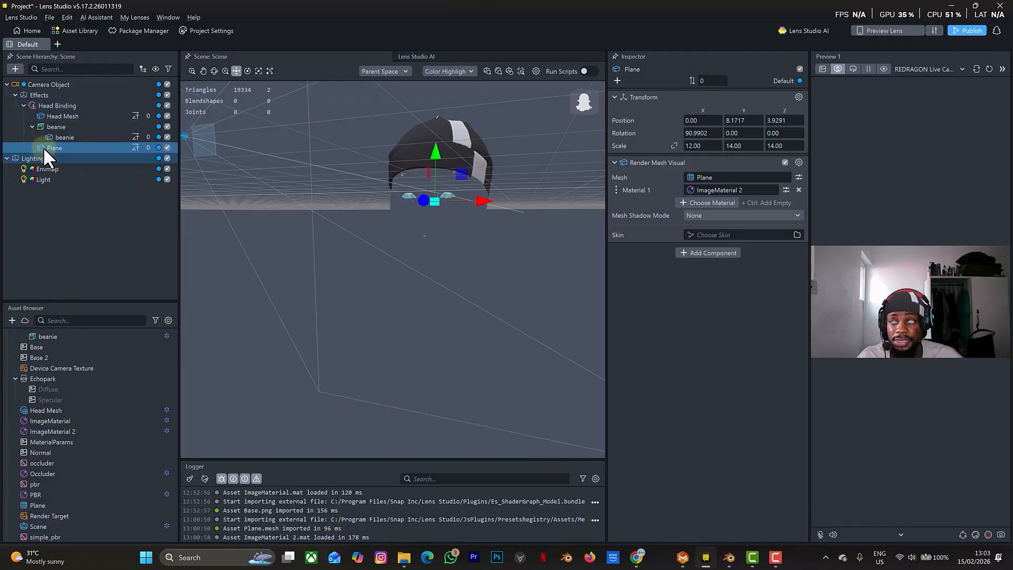
- Replace the Plane's ImageMaterial 2 with the Occluder material
left_click(733, 189)
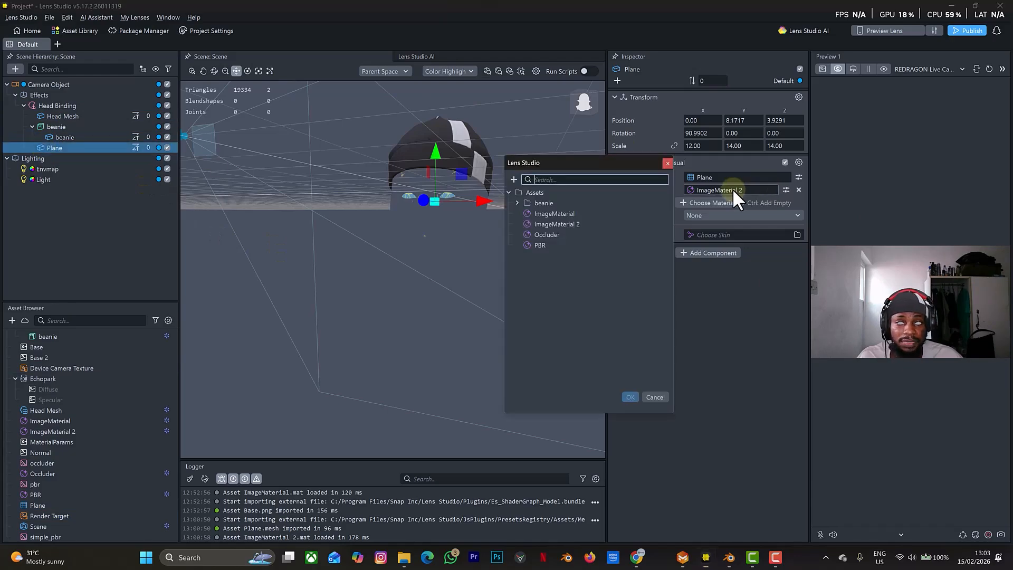
left_click(544, 236)
left_click(631, 397)
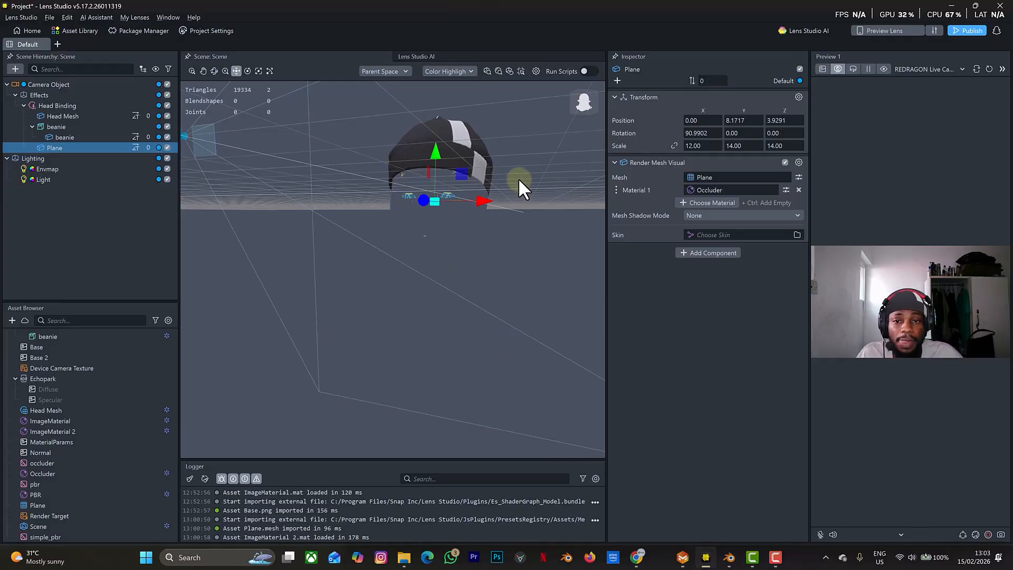
right_click_drag(518, 178, 542, 182)
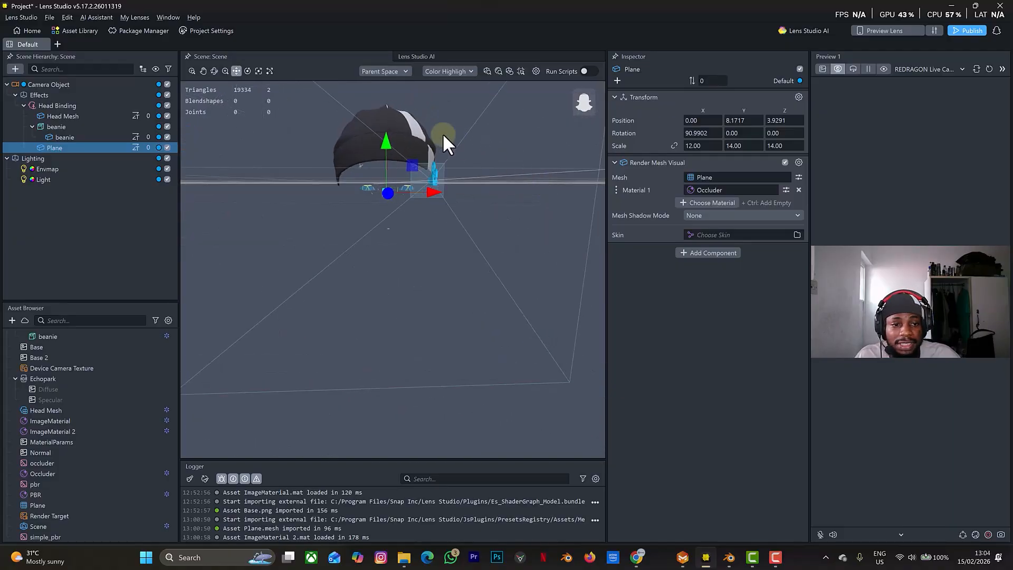
- Raise the child beanie object to Y 15.7655 and check the materials available for its beanie1 mesh
left_click(399, 144)
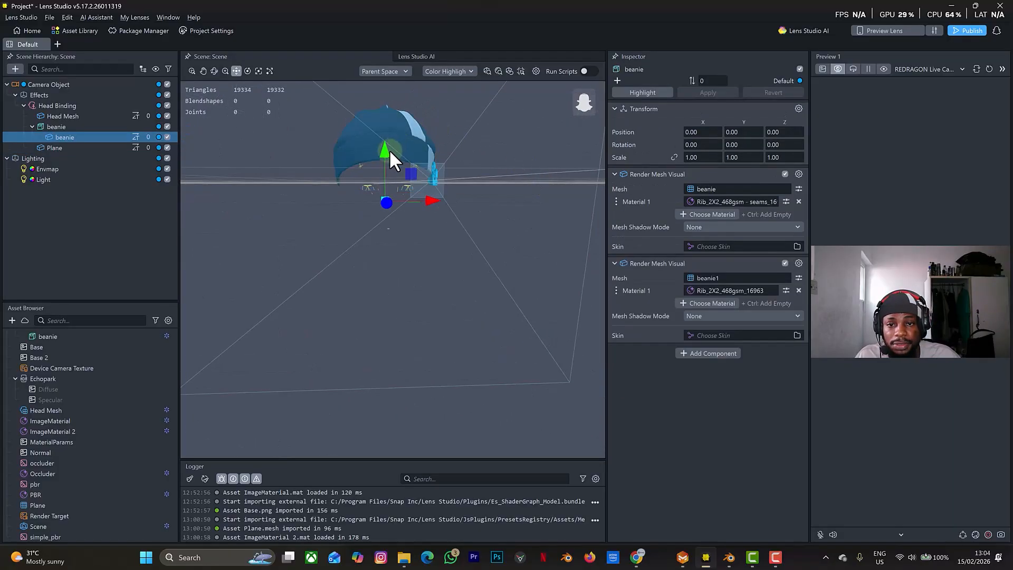
left_click_drag(386, 151, 386, 145)
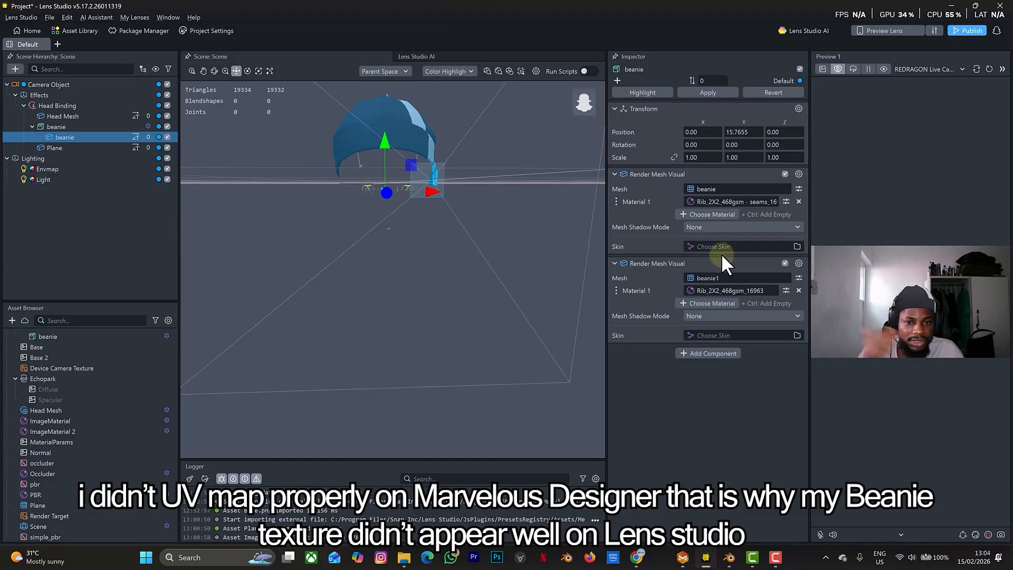
left_click(723, 291)
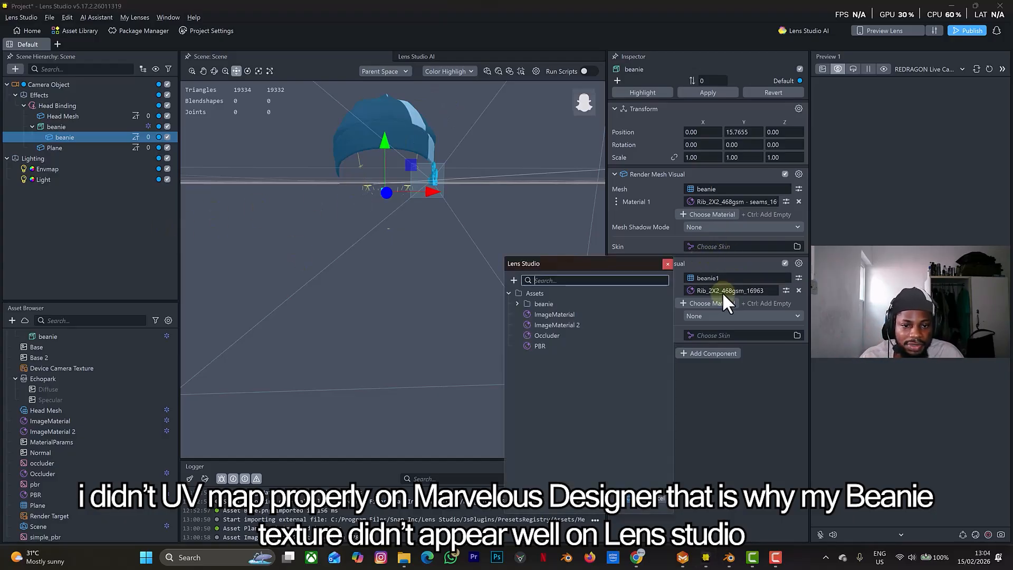
left_click(667, 264)
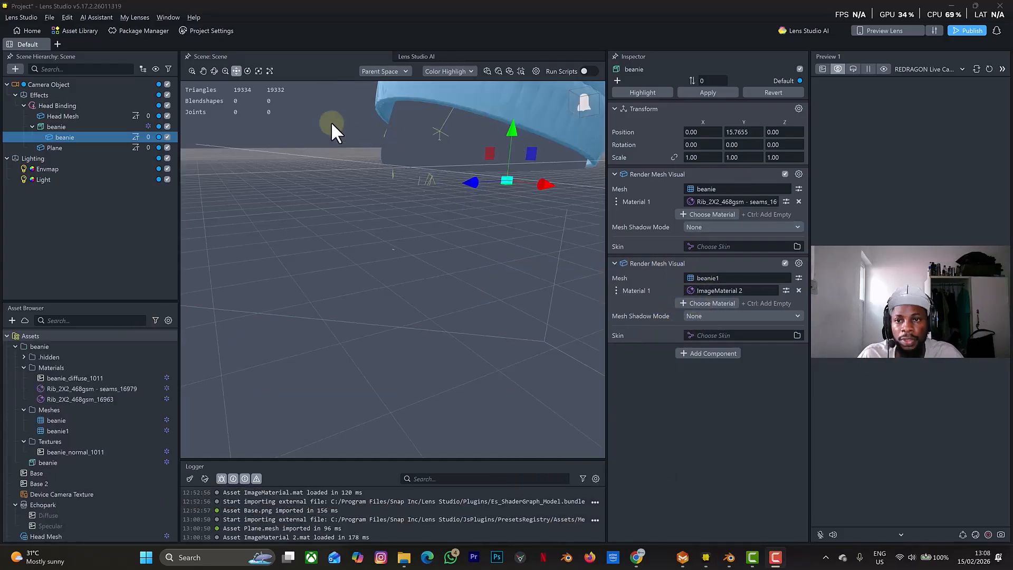
- Search the Asset Library for "knit" and import the Knit Fabric Material into the project
left_click(78, 32)
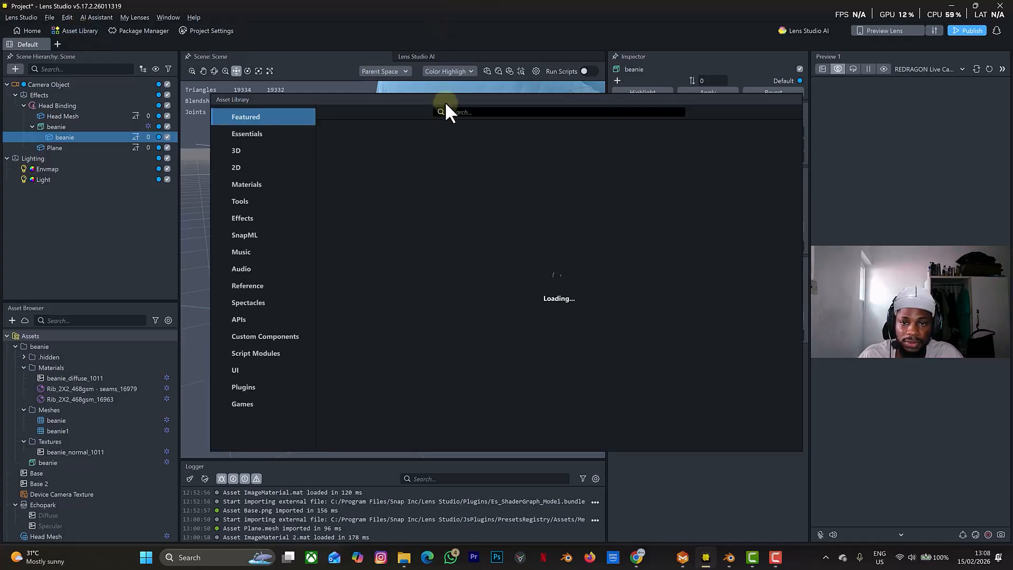
left_click(456, 112)
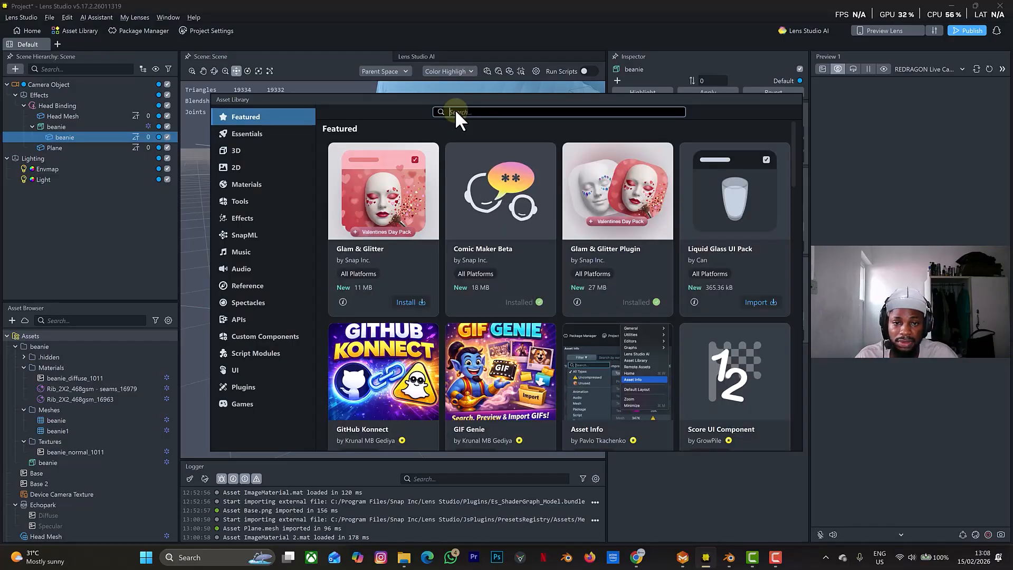
type("knit")
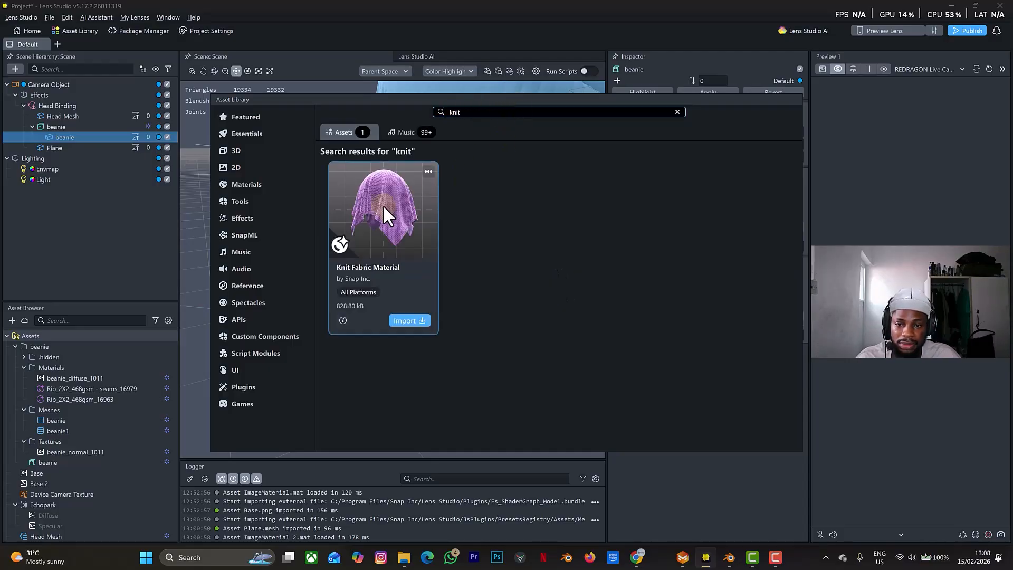
left_click(400, 321)
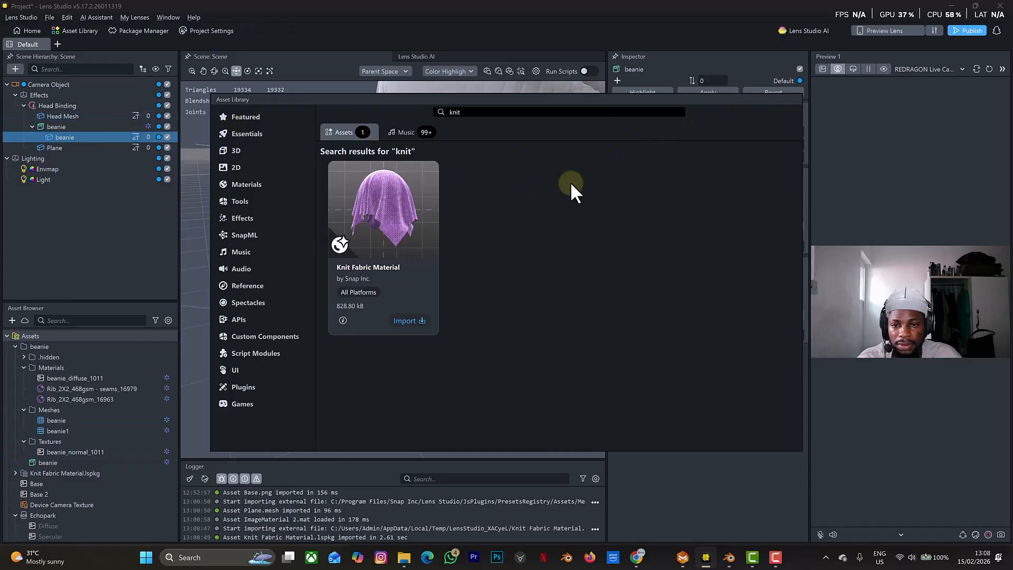
left_click(794, 100)
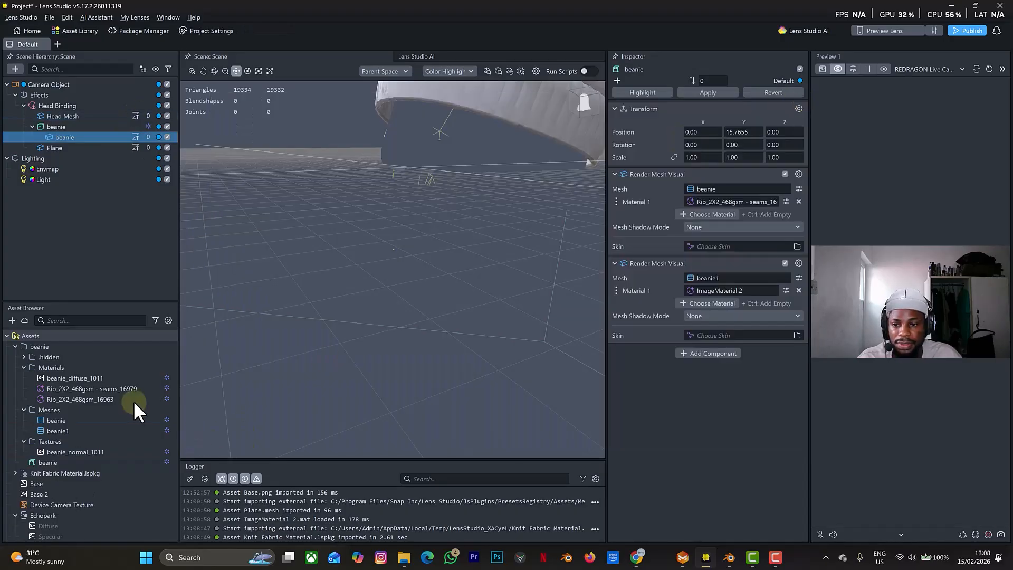
- Expand the imported Knit Fabric Material package and inspect the settings of its Knit Fabric material
scroll(121, 410, "down", 3)
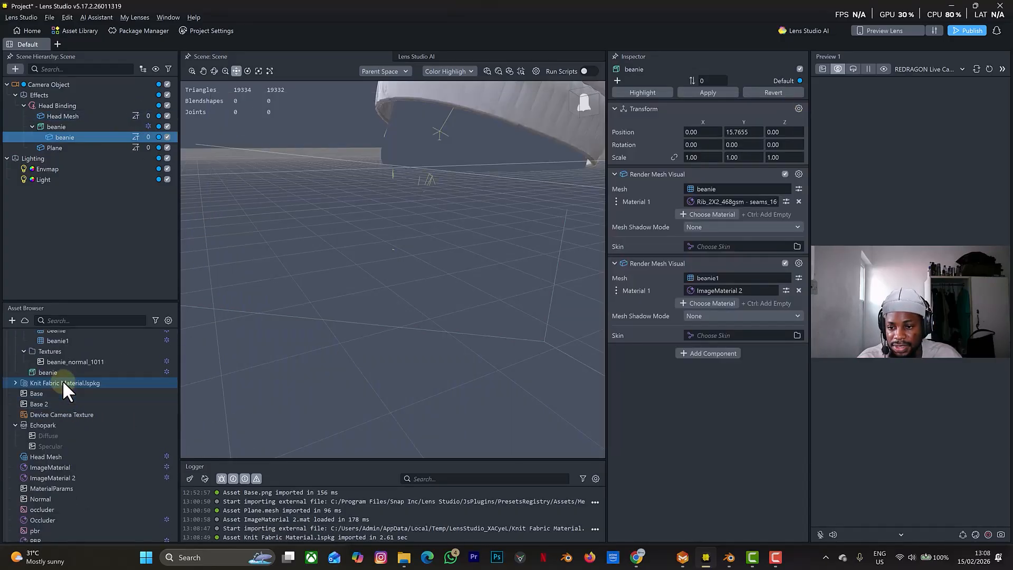
left_click(40, 384)
left_click(15, 382)
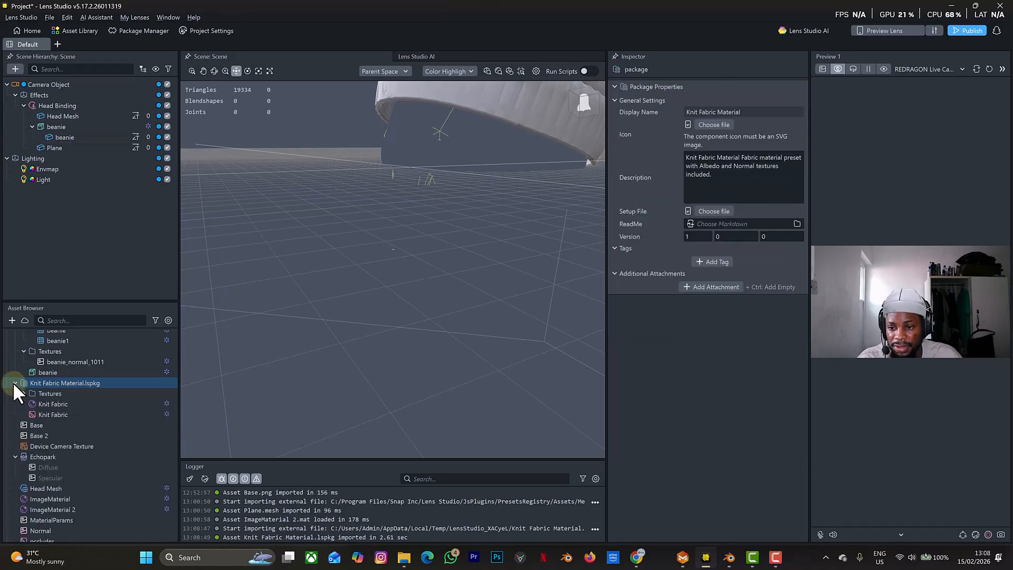
left_click(38, 403)
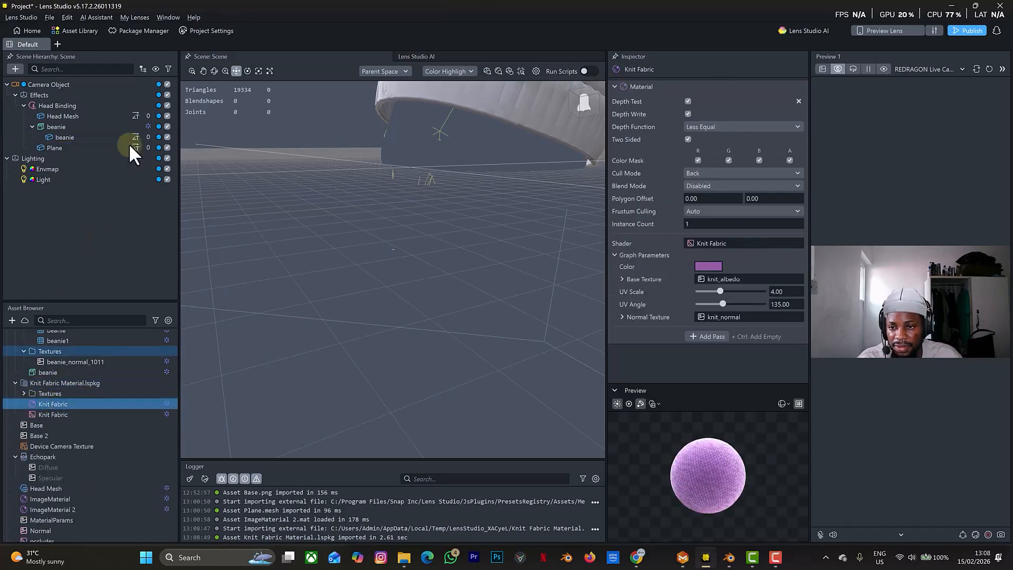
- Replace the seams material on the child beanie object's beanie mesh with Knit Fabric
left_click(56, 148)
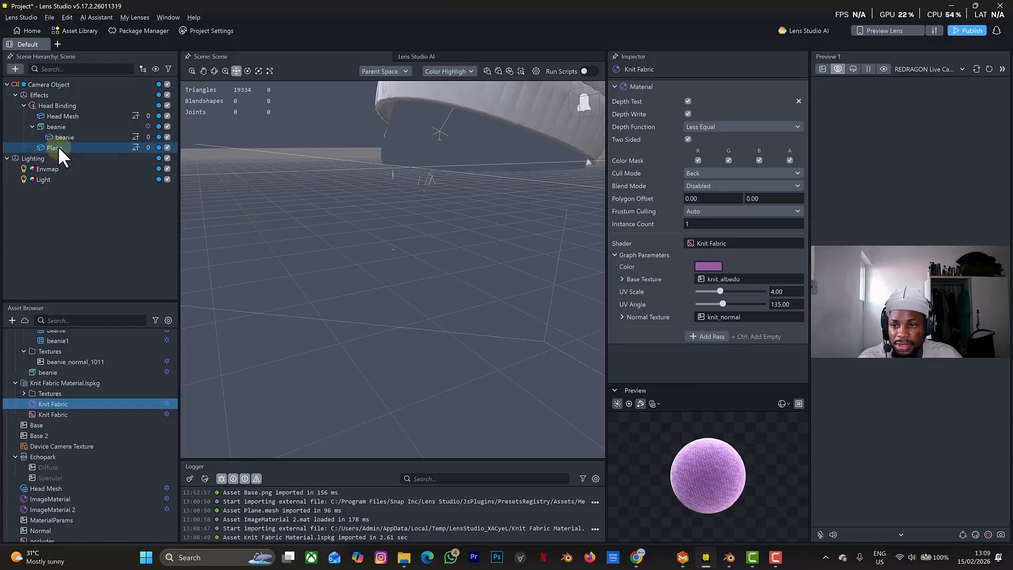
left_click(62, 135)
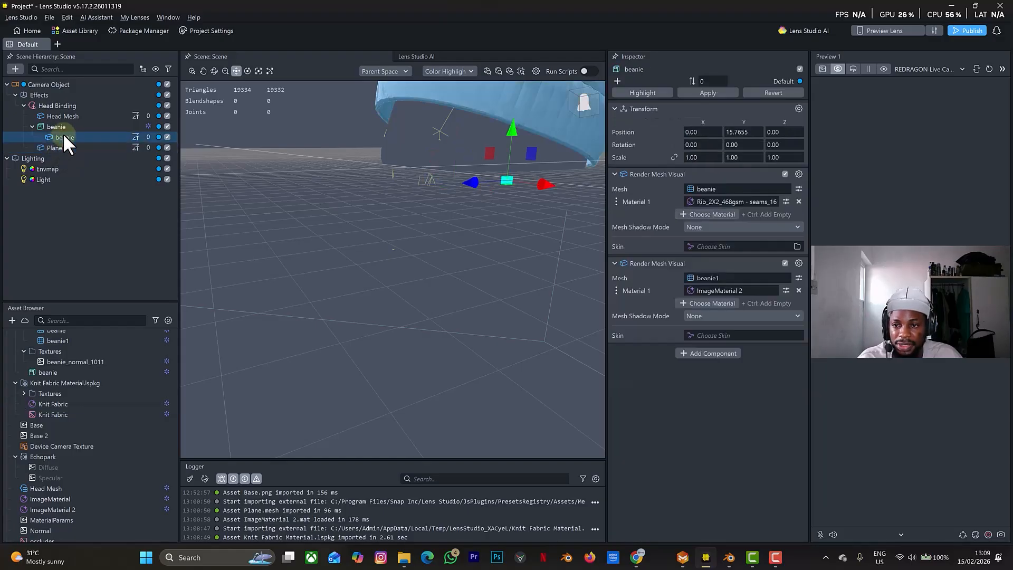
left_click(748, 201)
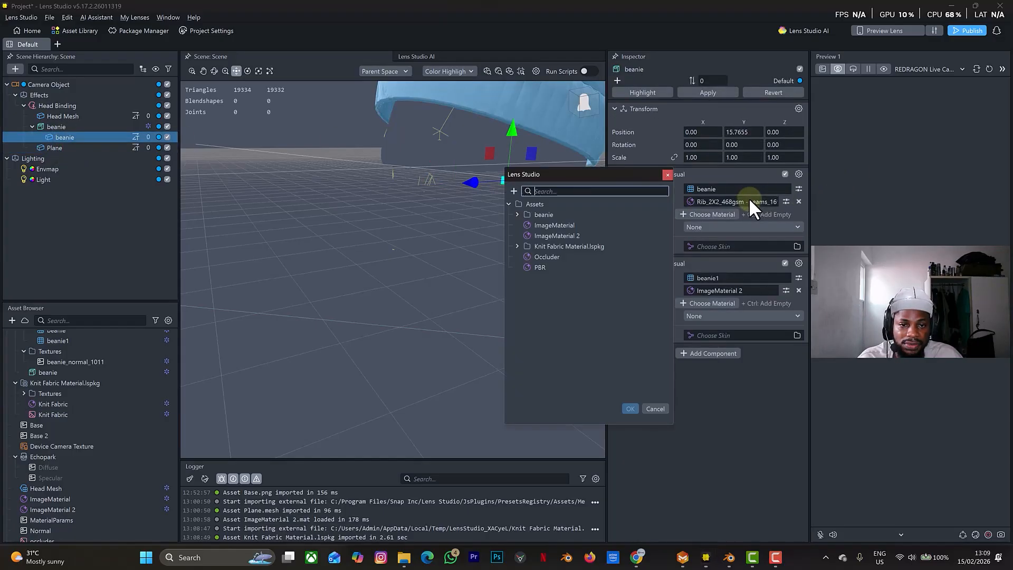
left_click(518, 246)
left_click(551, 257)
left_click(630, 408)
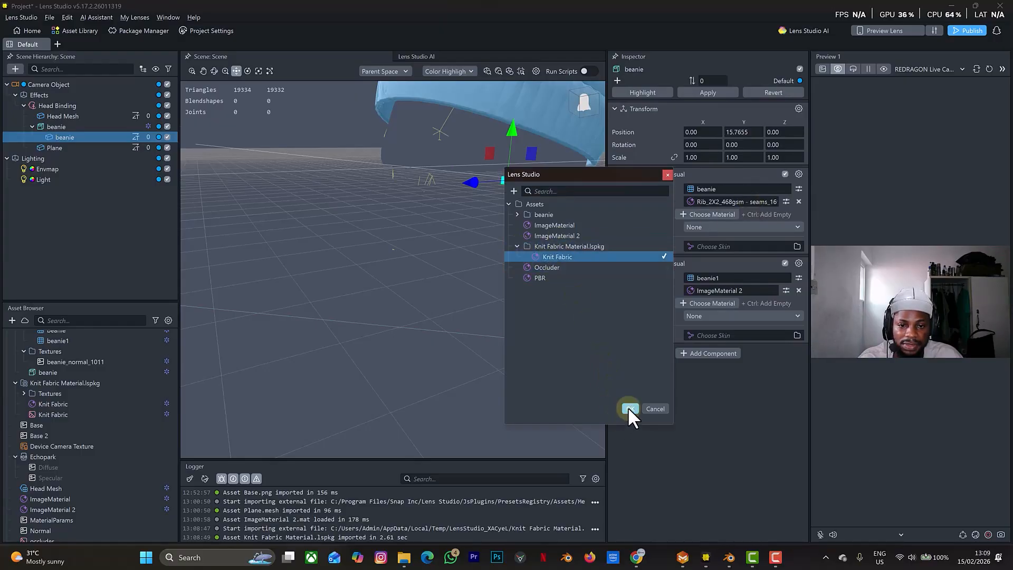
- Replace ImageMaterial 2 on the beanie1 mesh with the Knit Fabric material
left_click(746, 290)
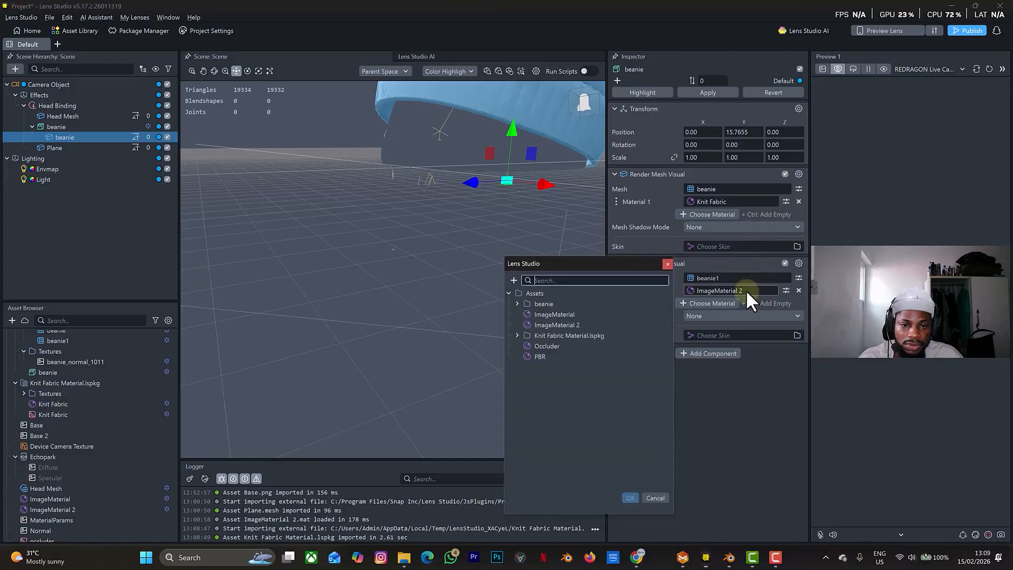
left_click(520, 336)
left_click(549, 345)
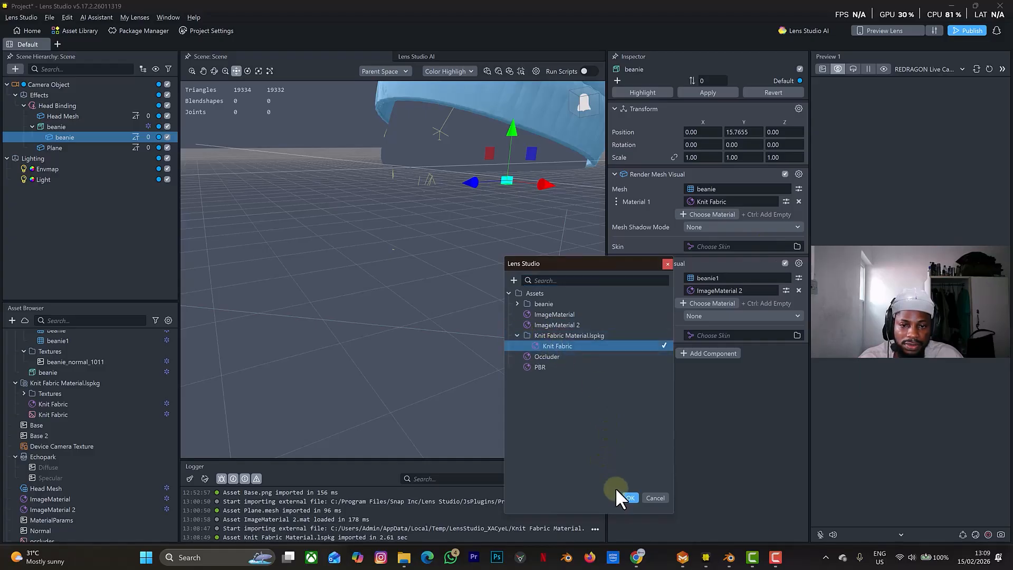
left_click(630, 498)
- Set the Knit Fabric material's UV Scale to 10 and its UV Angle to 183
scroll(504, 235, "down", 3)
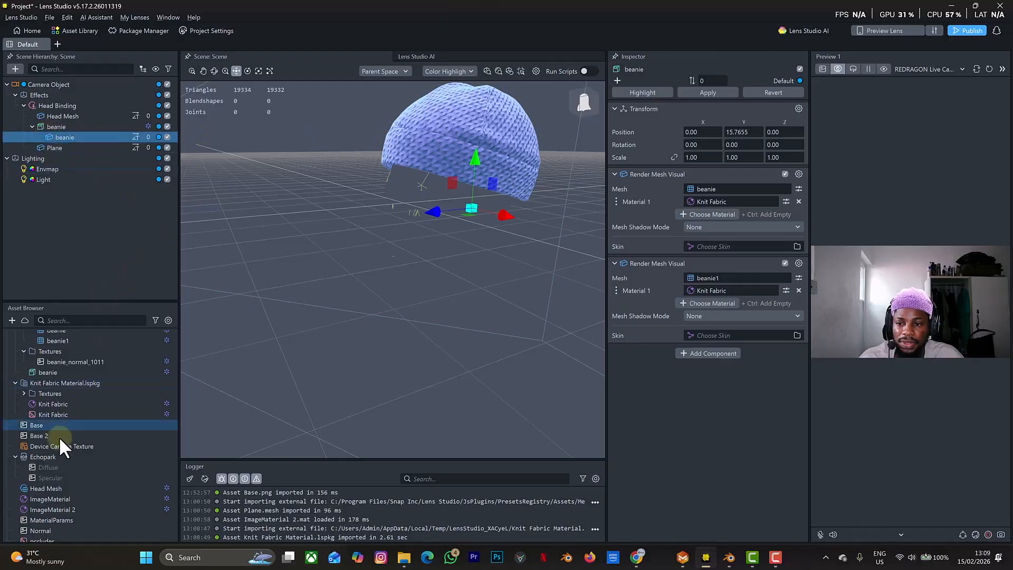
left_click(34, 424)
left_click(49, 404)
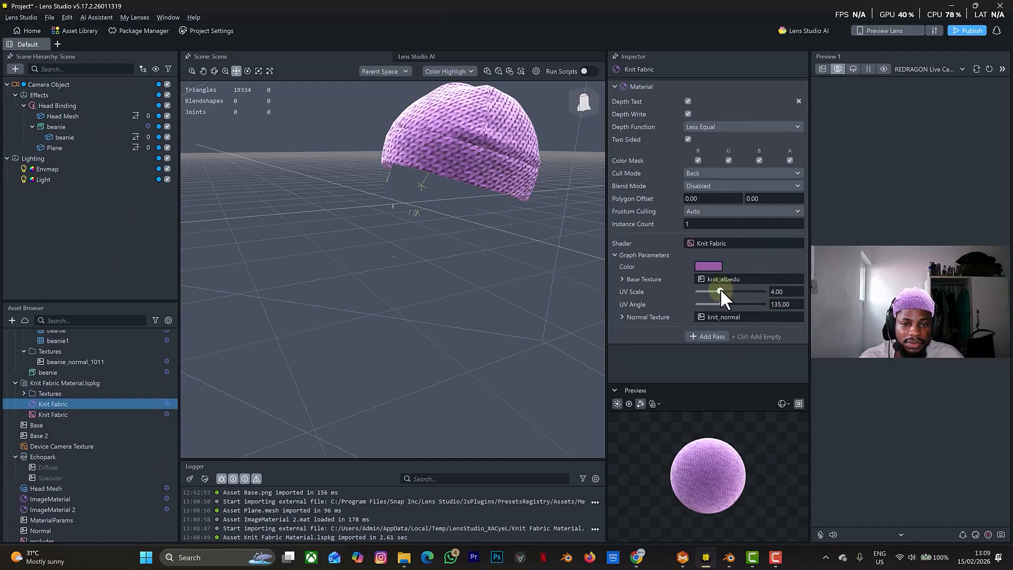
mouse_move(720, 289)
left_mouse_down()
mouse_move(770, 294)
mouse_move(730, 305)
left_mouse_up()
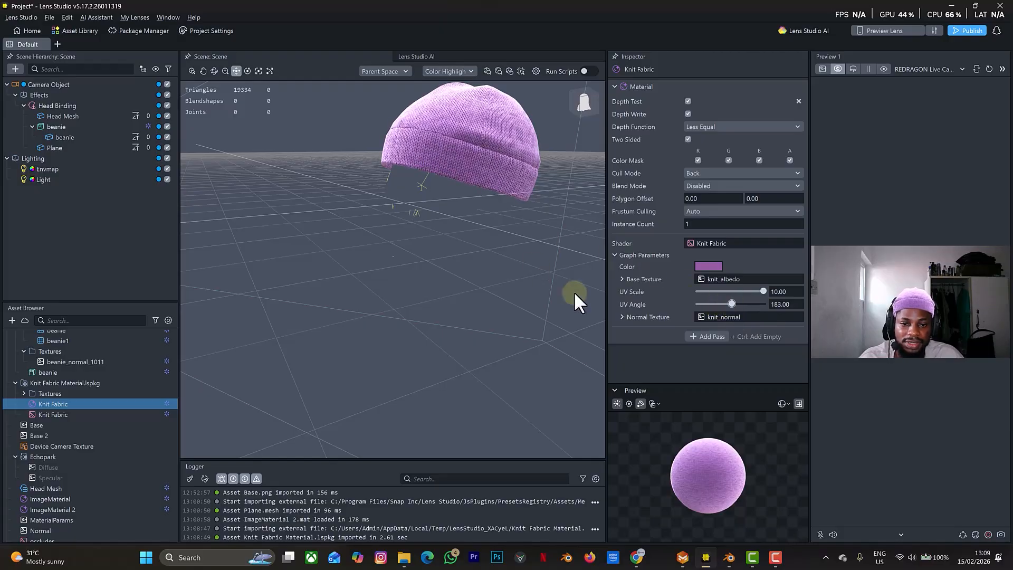
- Try black and a brighter green as the Knit Fabric color, and set it to dark green #005500
left_click(710, 264)
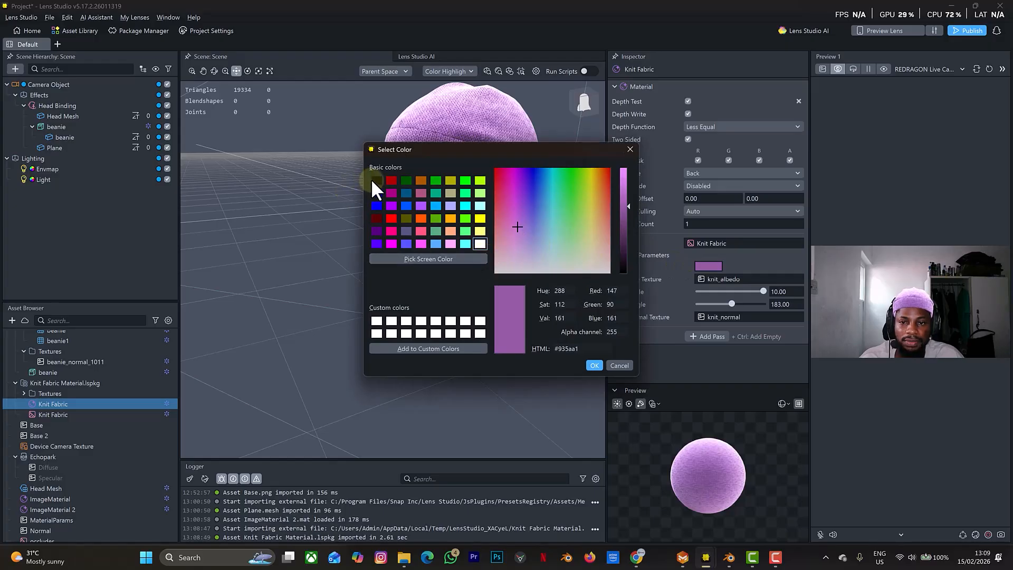
left_click(373, 180)
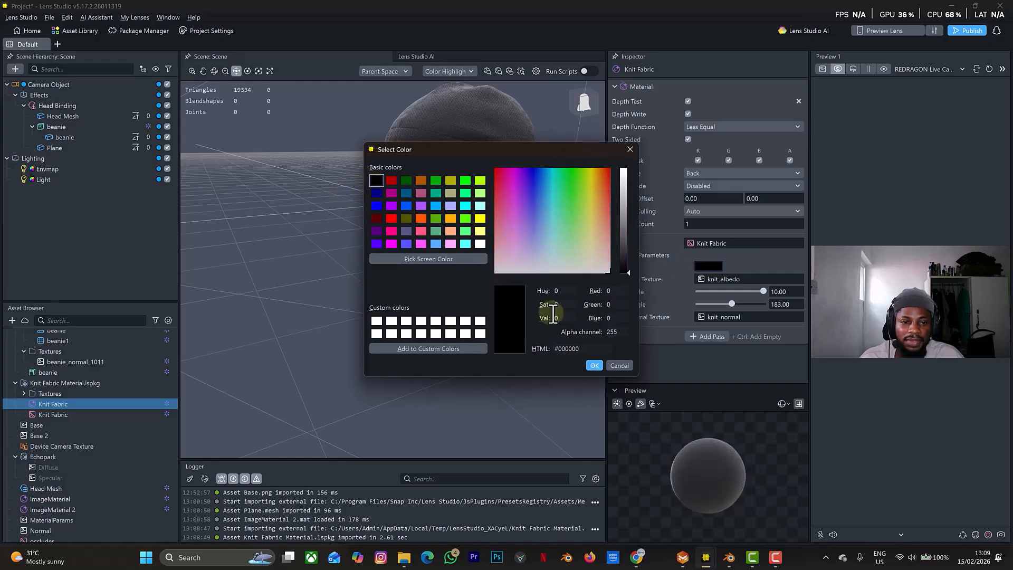
left_click(435, 180)
left_click(407, 180)
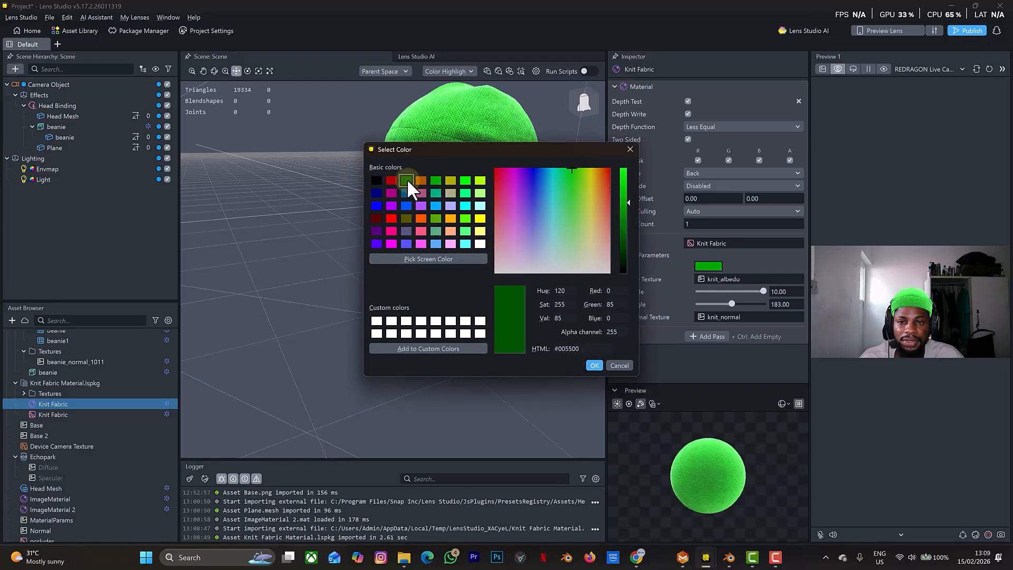
left_click_drag(527, 149, 727, 141)
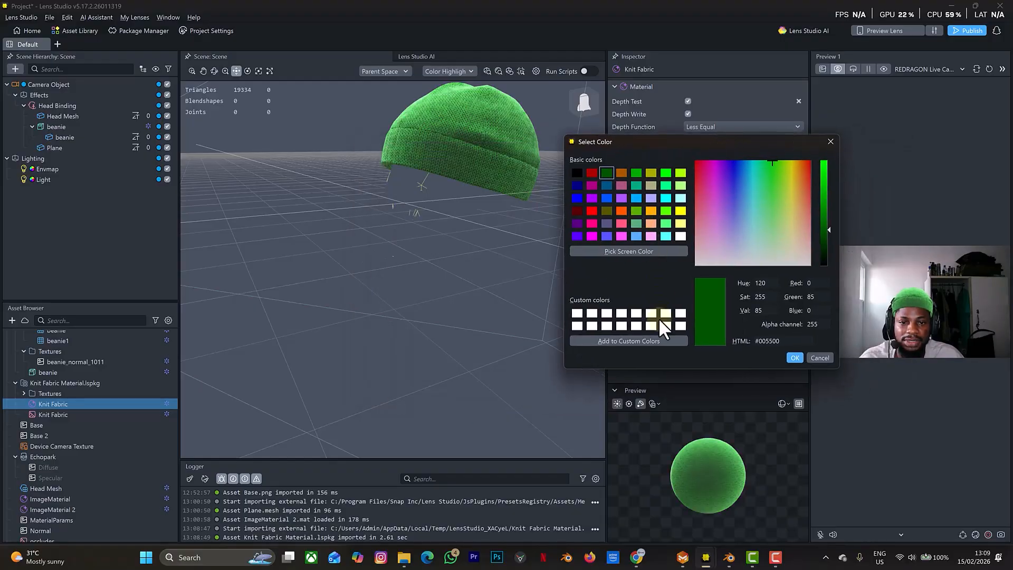
left_click(794, 358)
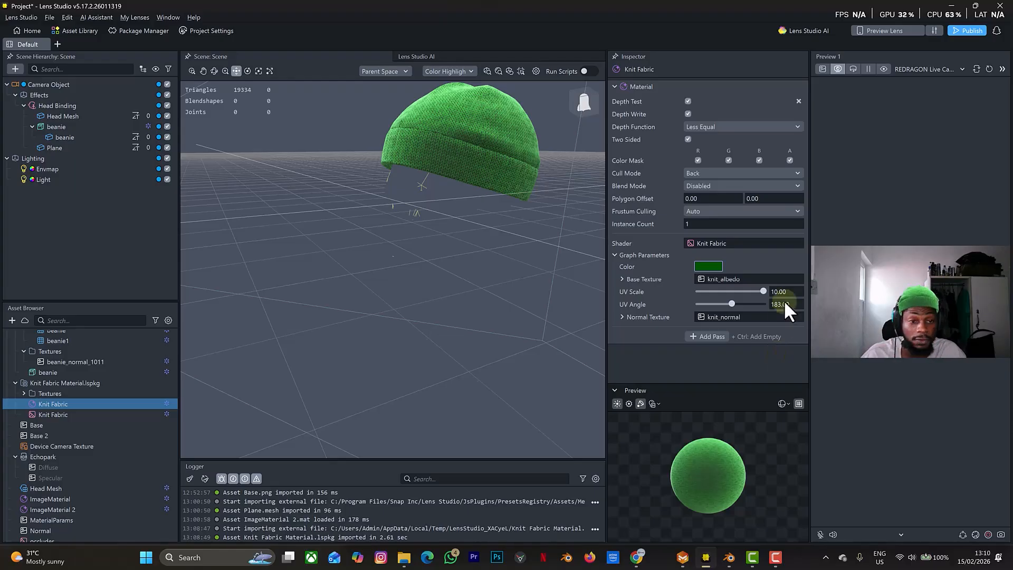
- Open the Preview Lens options for the finished beanie lens
left_click(882, 32)
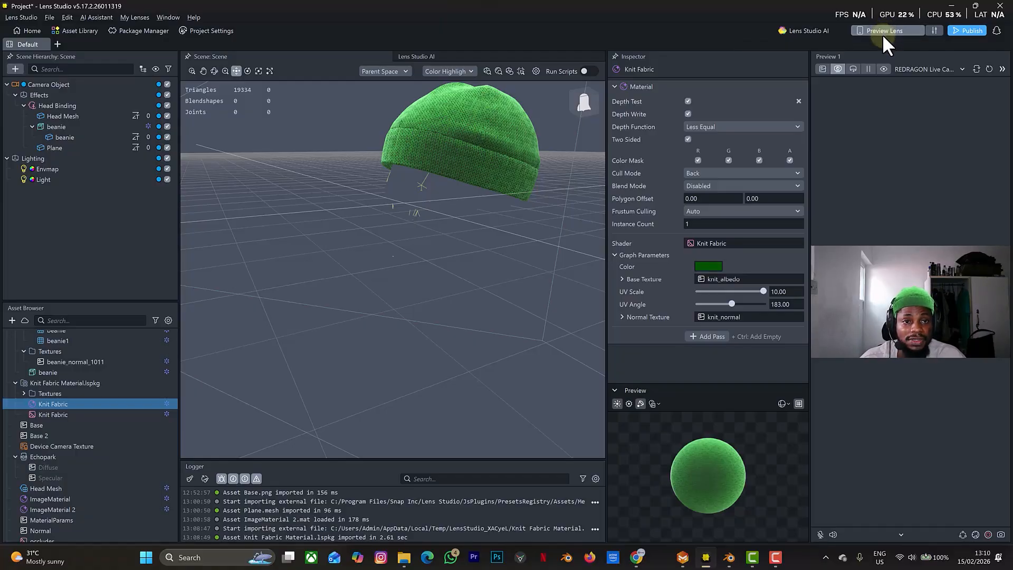